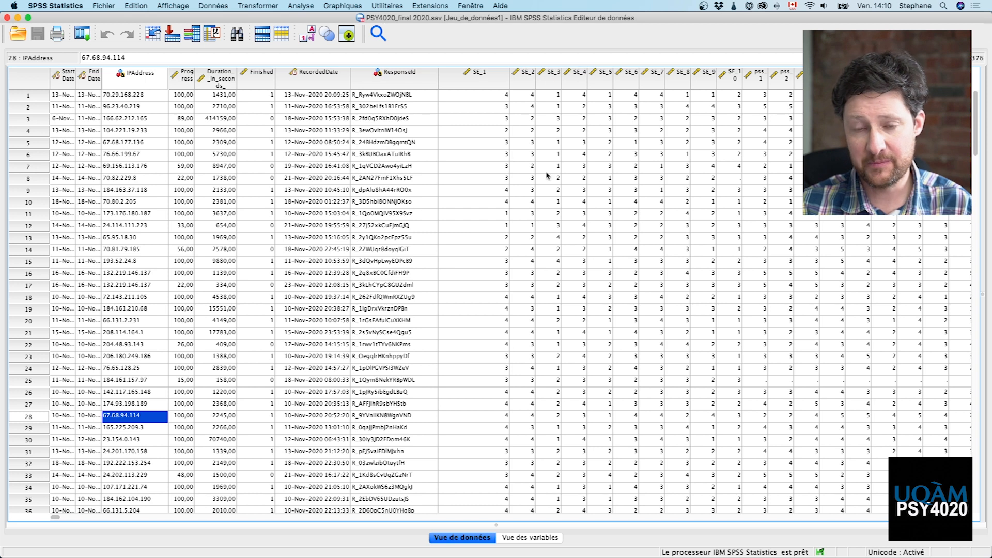
Step: Check the response-scale value labels defined for variable SE_1, then return to the data view
left_click(521, 539)
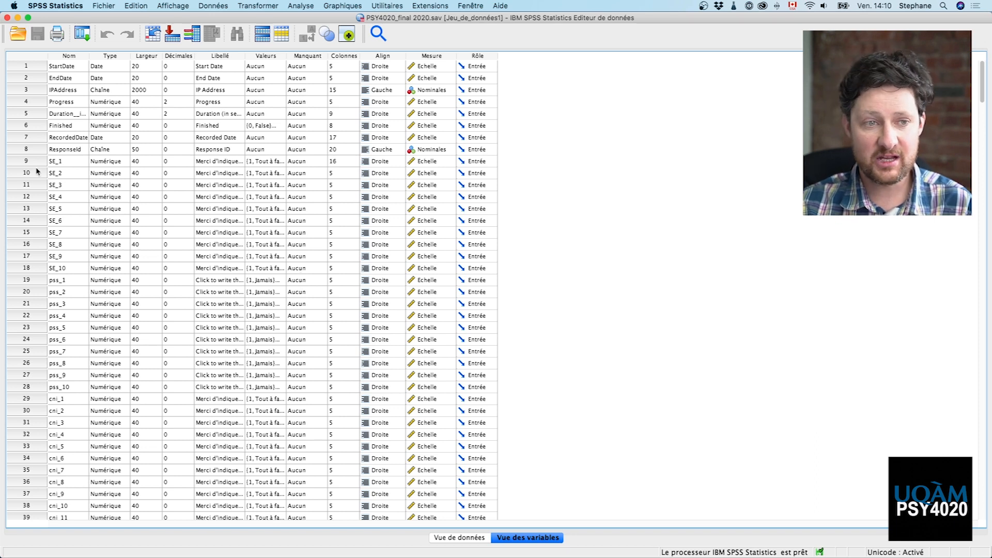
left_click(14, 162)
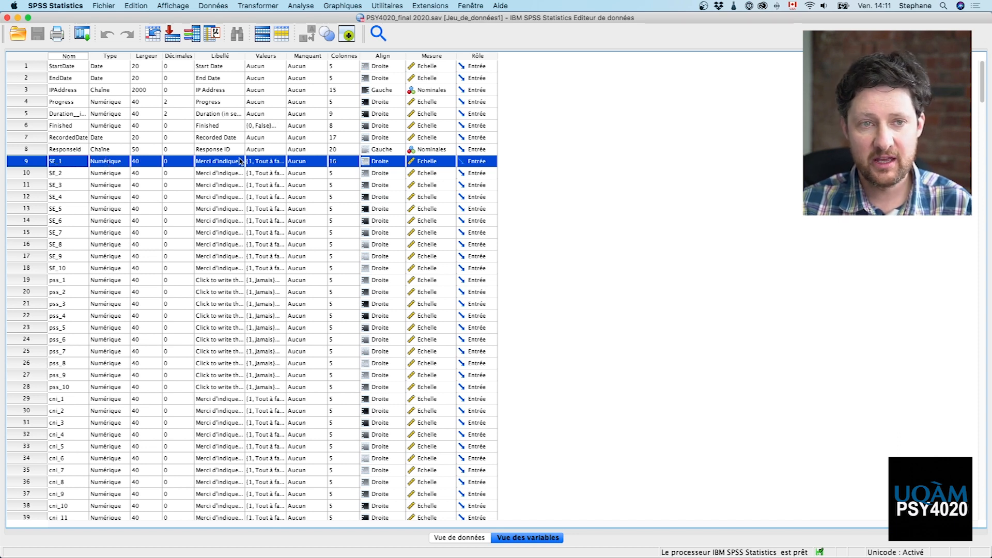
left_click(283, 162)
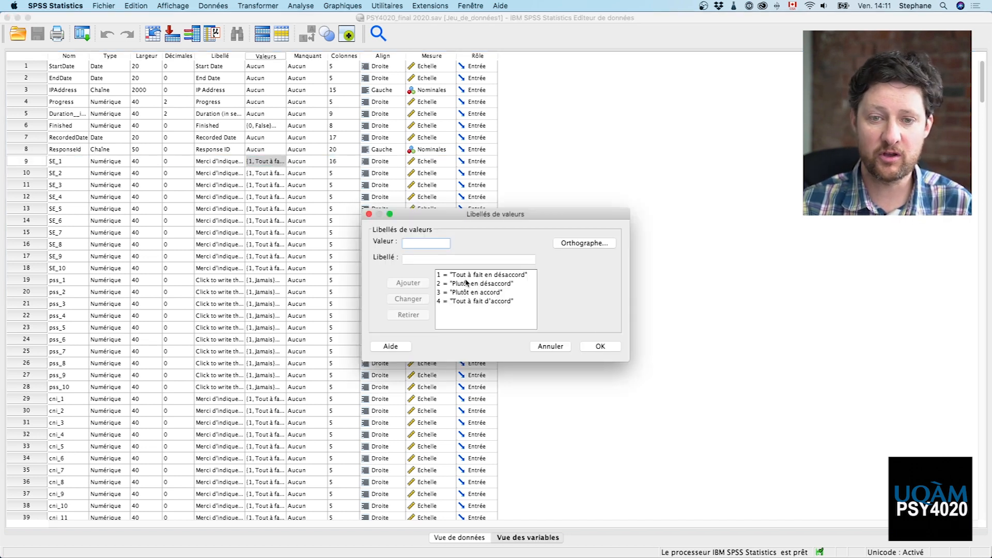
left_click(466, 283)
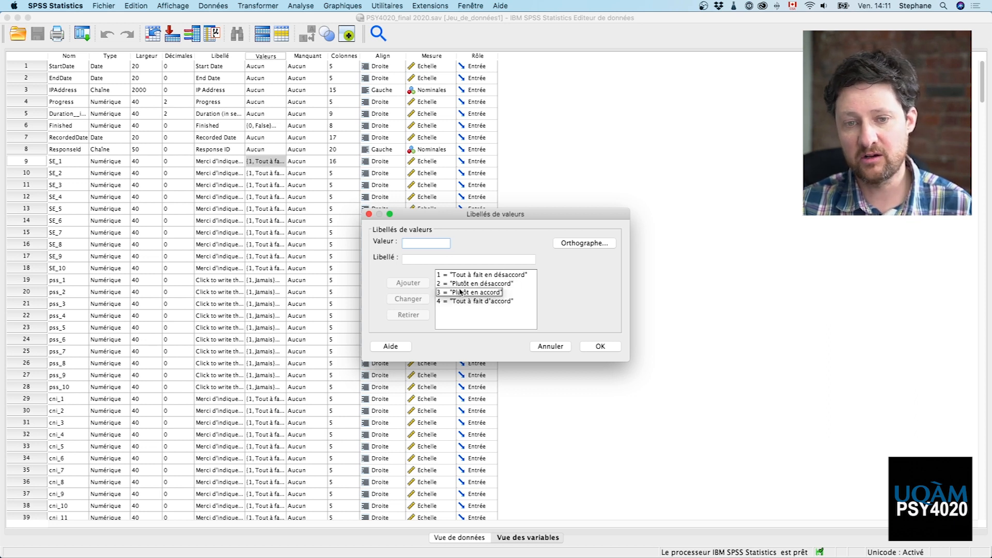
left_click(600, 347)
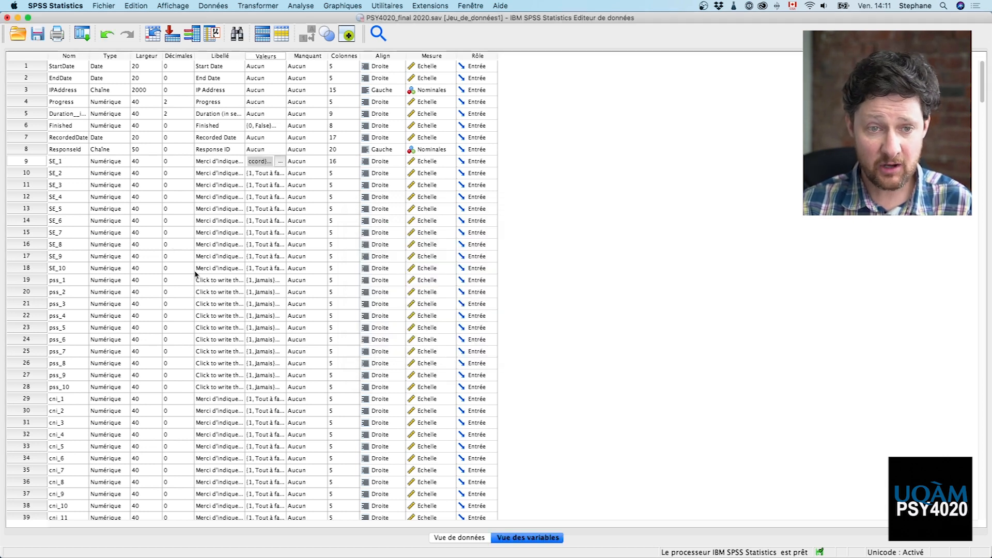
left_click(461, 537)
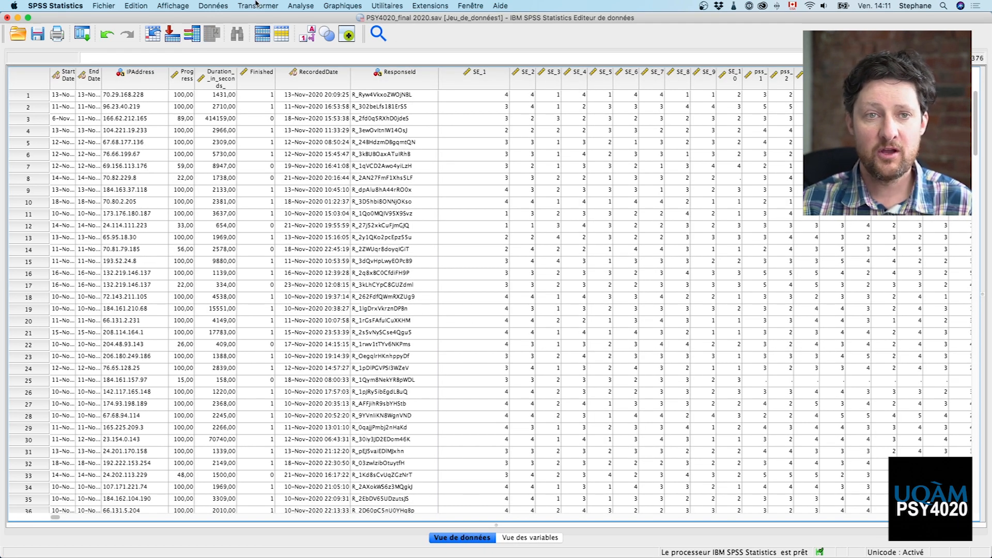
Step: Open the reliability analysis and list the variables by name instead of by label
left_click(300, 5)
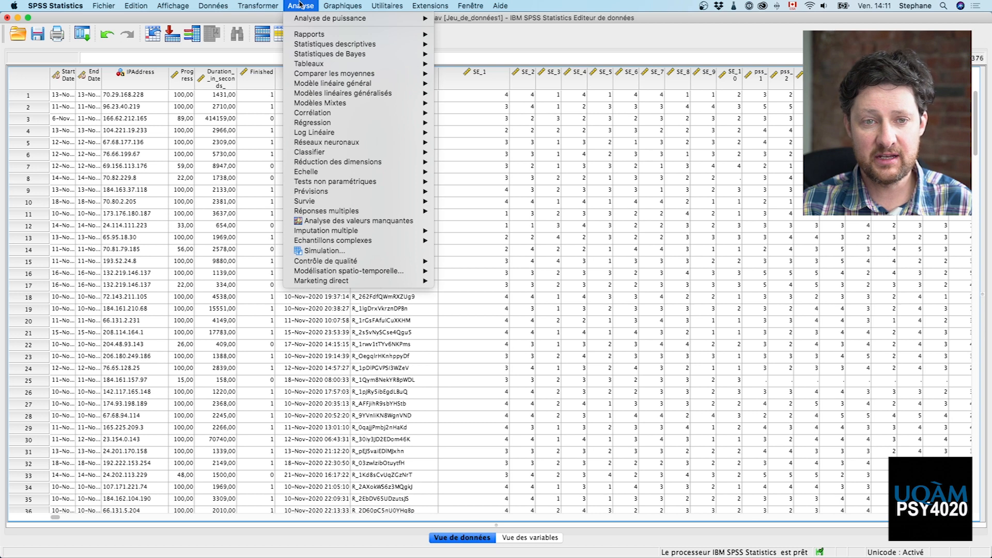
mouse_move(325, 174)
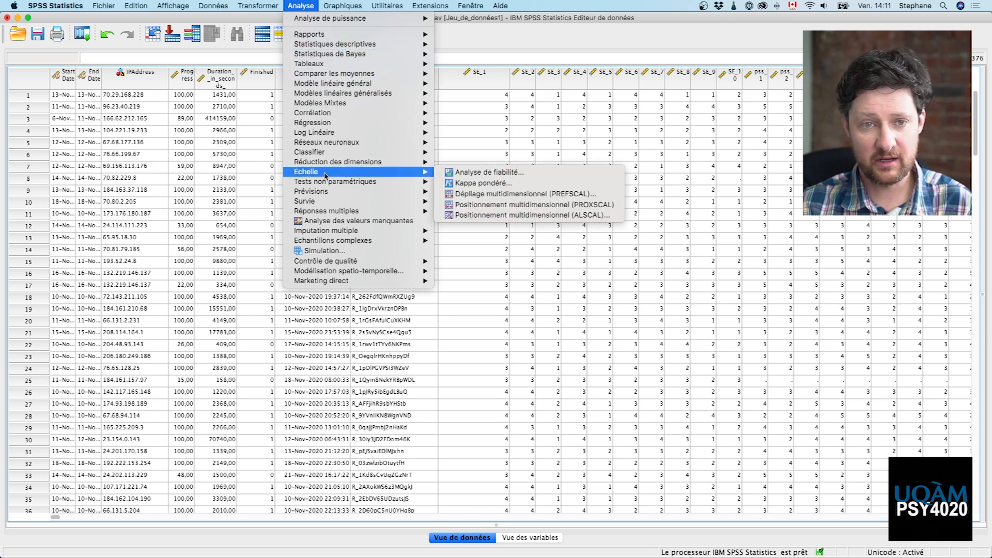
left_click(477, 174)
left_click_drag(434, 95, 429, 62)
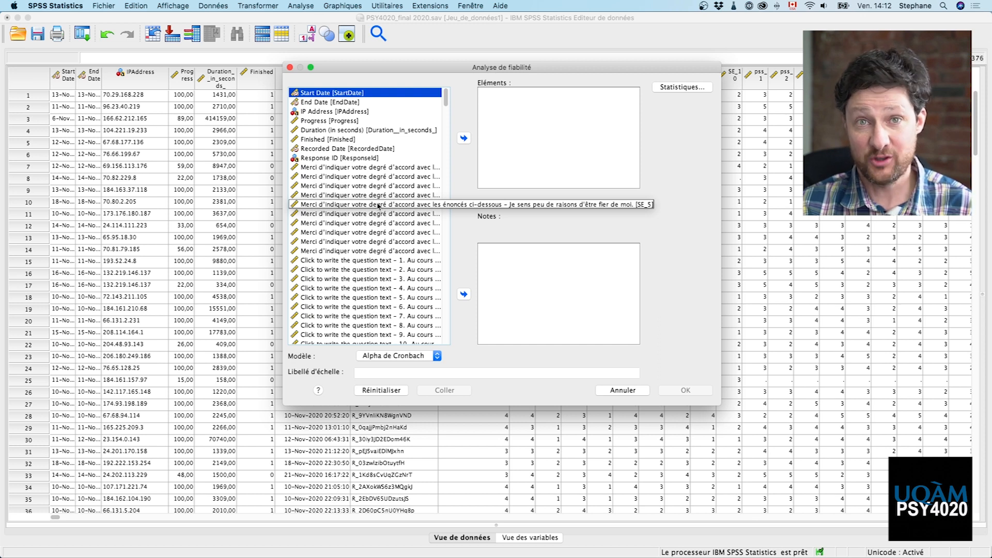
right_click(321, 94)
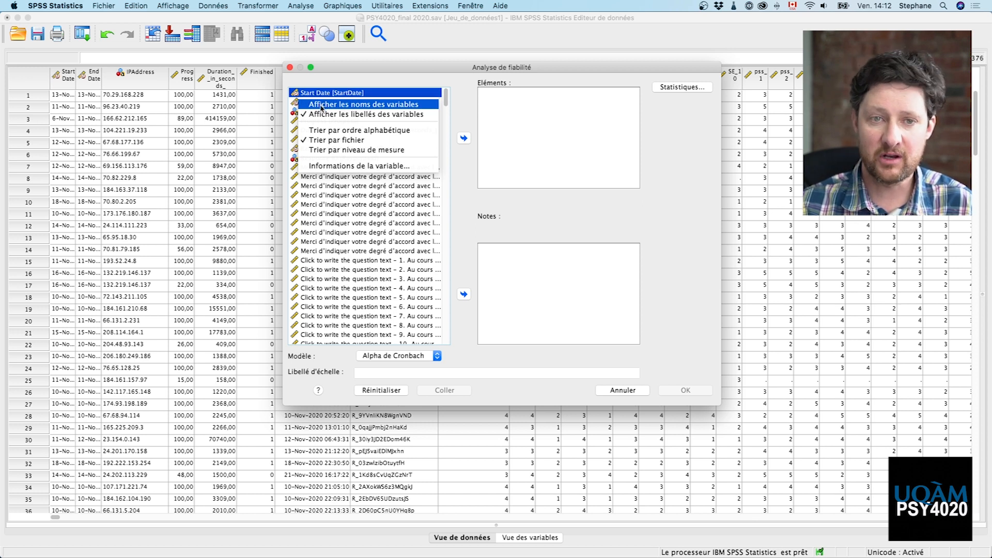
left_click(322, 105)
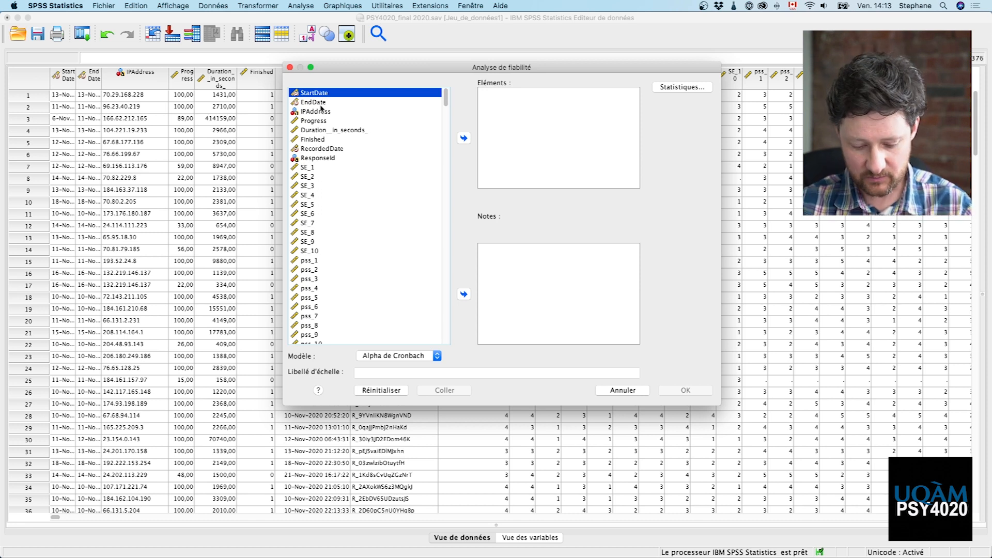
Step: Add SE_1 through SE_10 as the items of the reliability analysis
left_click(307, 168)
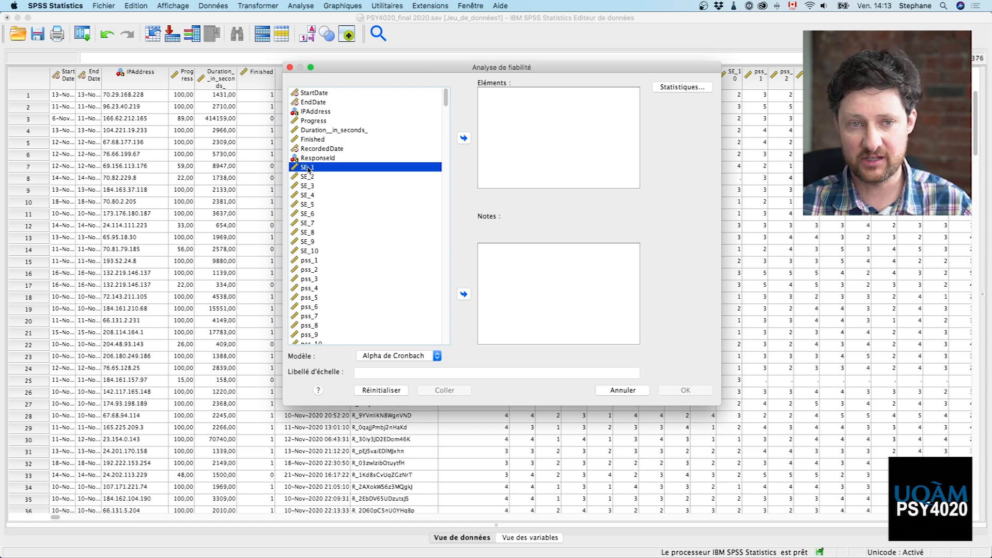
left_click(323, 252, "shift")
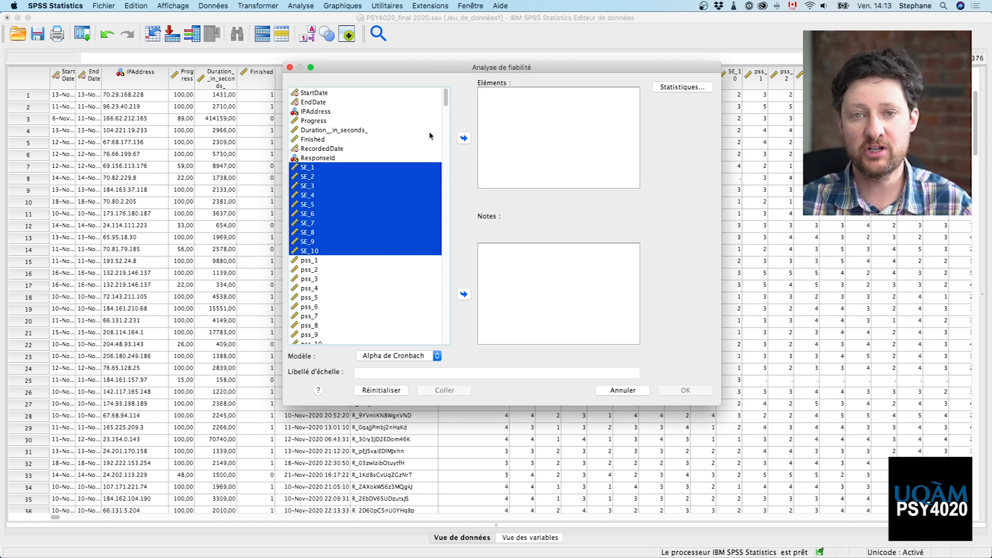
left_click(465, 139)
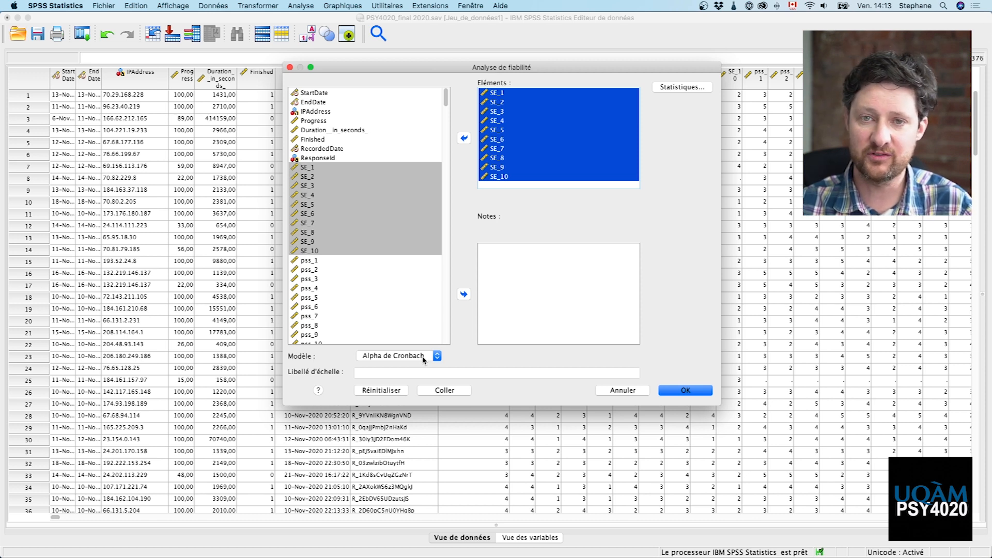
Step: Request the scale-if-item-deleted descriptives and run the reliability analysis with the Cronbach's alpha model
left_click(666, 88)
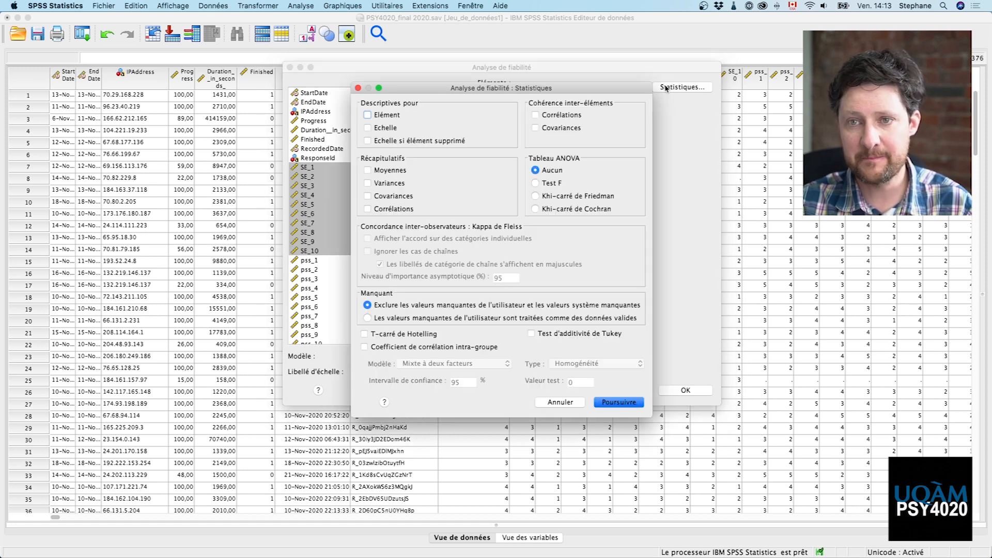
left_click(368, 141)
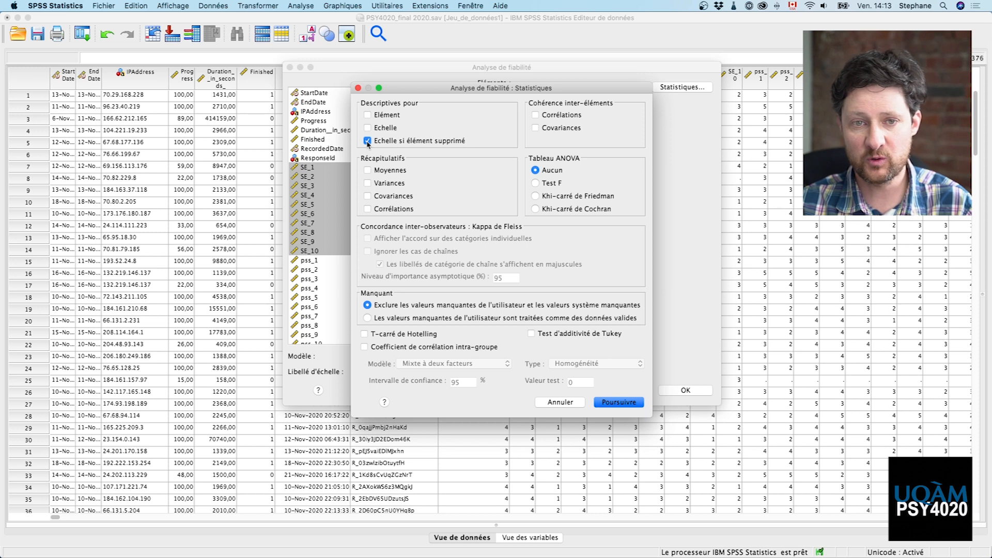
left_click(618, 403)
left_click(679, 391)
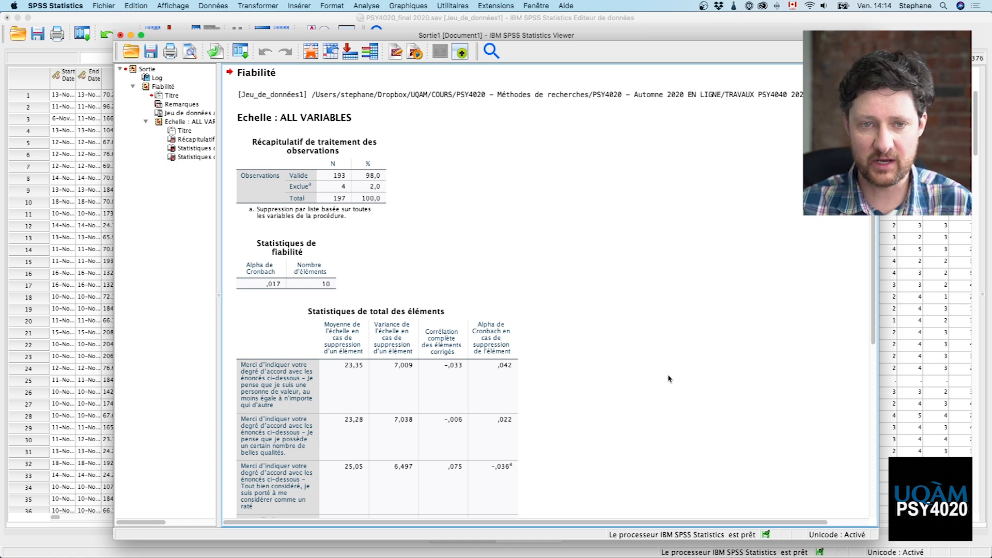
Step: Examine the Cronbach's alpha and the item-total statistics for the SE items in the output
scroll(669, 377, "down", 3)
scroll(669, 377, "up", 3)
scroll(668, 376, "down", 1)
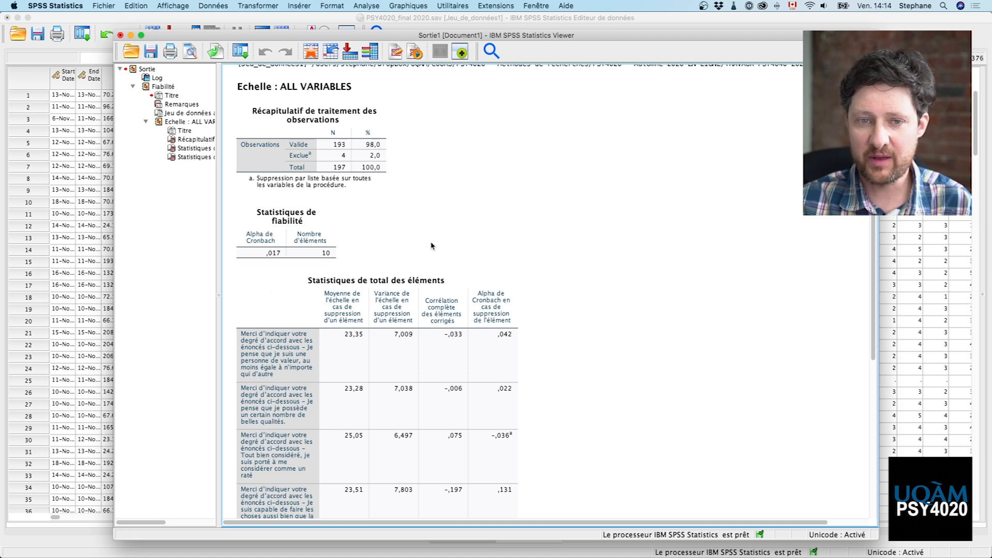
scroll(534, 267, "down", 3)
scroll(535, 267, "down", 1)
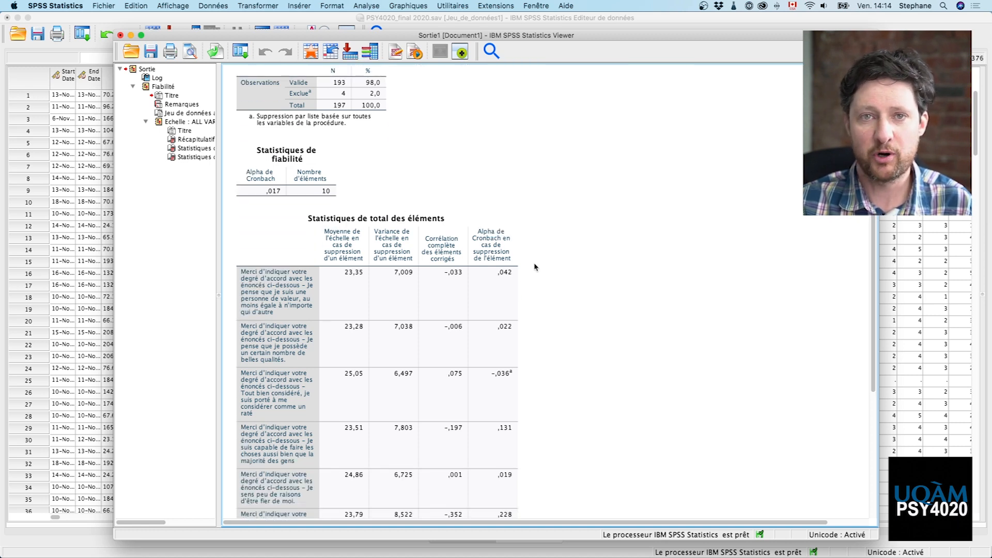
scroll(535, 267, "down", 1)
scroll(535, 266, "down", 4)
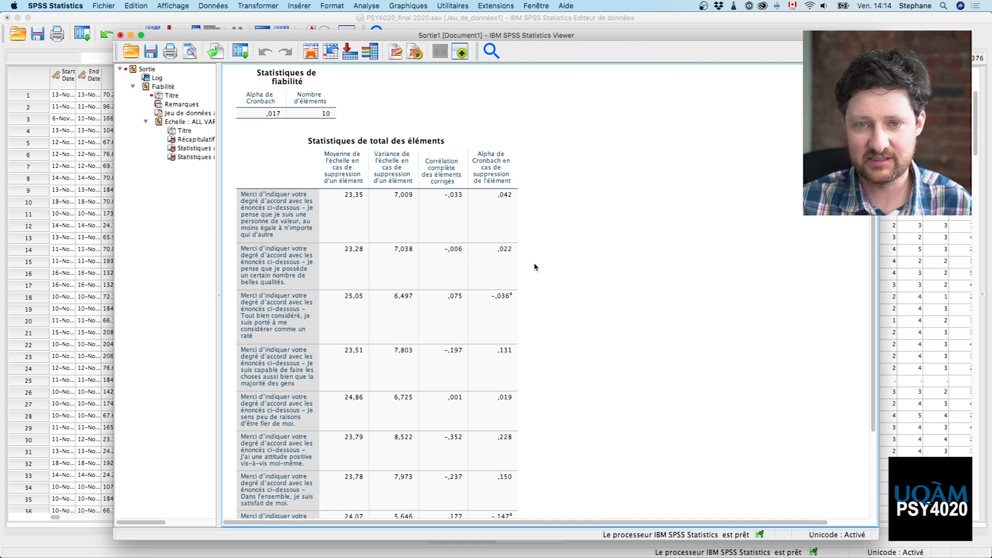
scroll(534, 267, "up", 1)
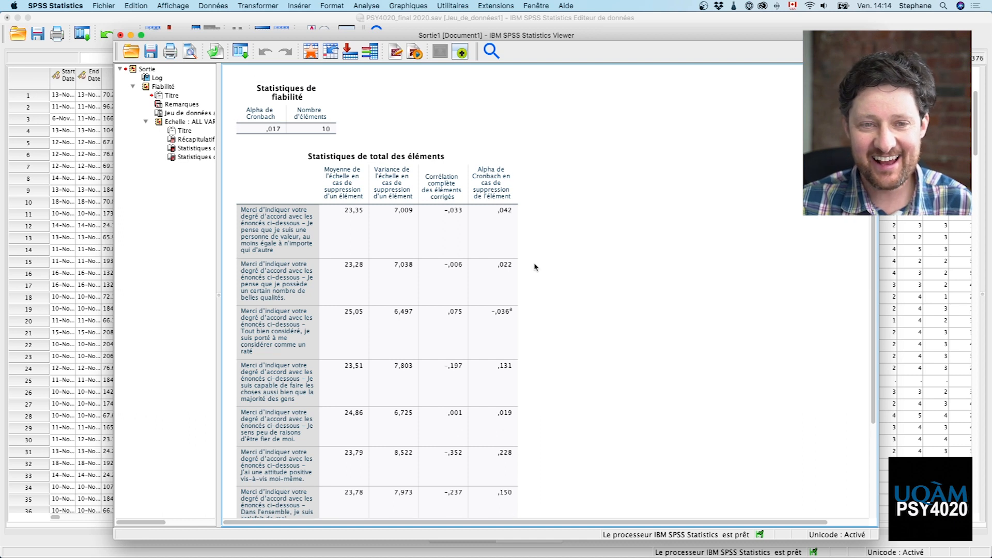
scroll(535, 266, "down", 8)
scroll(535, 266, "up", 10)
scroll(535, 266, "up", 5)
scroll(535, 267, "down", 5)
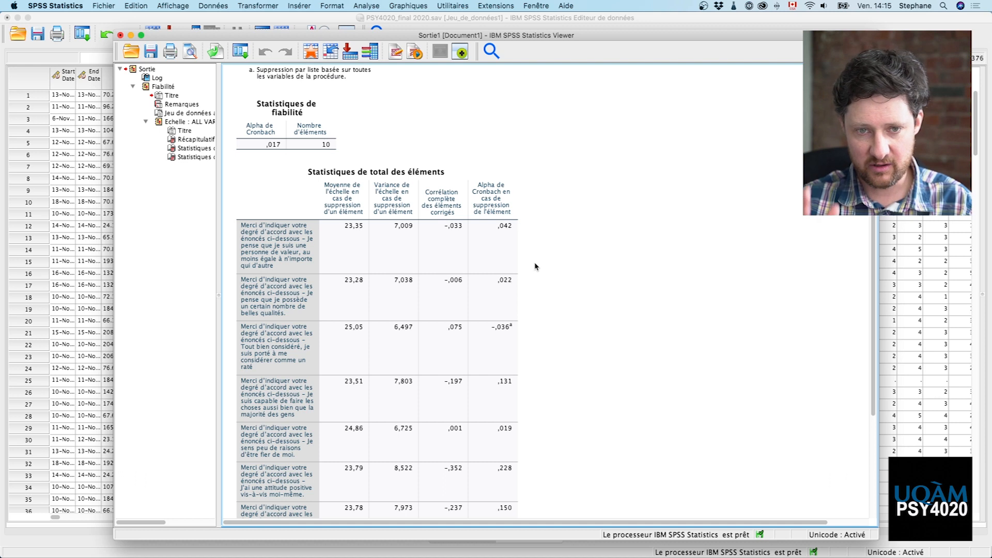
Step: Reopen the reliability analysis and remove all SE items from the item list
left_click(364, 5)
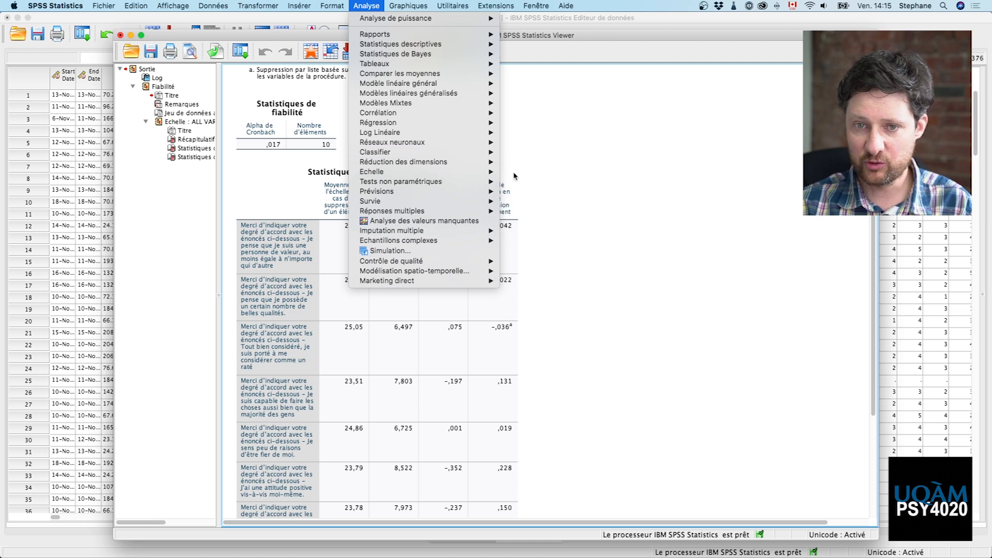
mouse_move(490, 172)
left_click(532, 173)
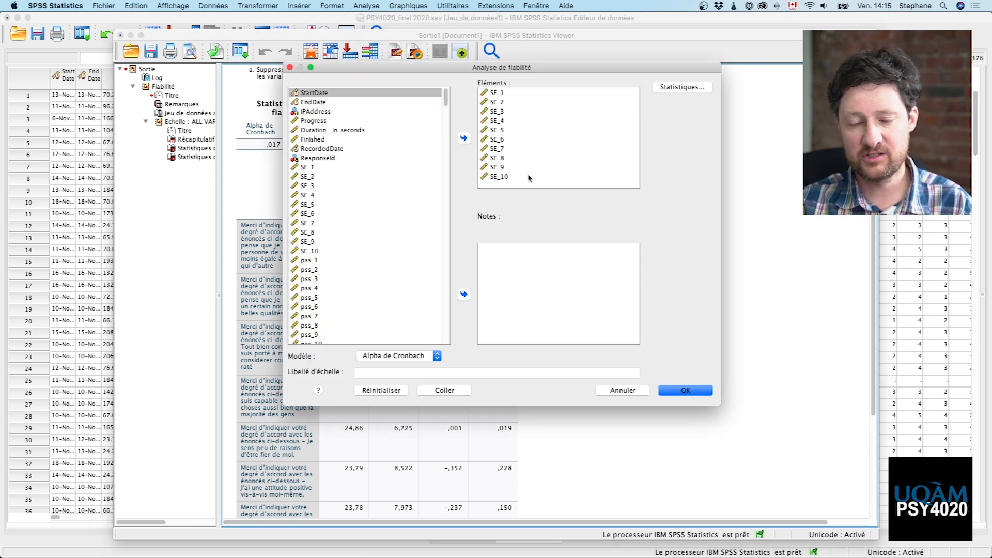
left_click(511, 150)
key("super+a")
left_click(464, 138)
Step: Add the variables ser1 through ser10 as the items of the reliability analysis
scroll(410, 186, "down", 5)
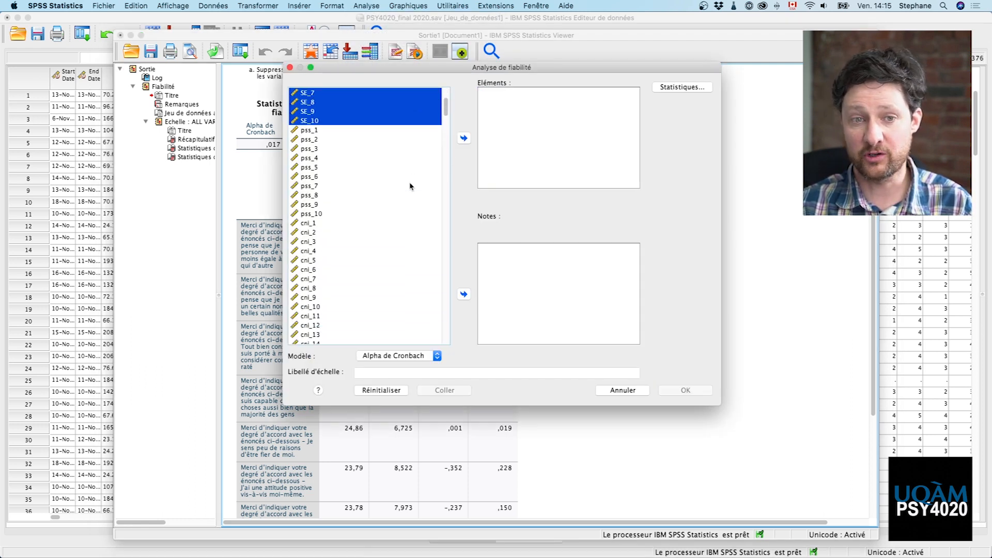
scroll(409, 186, "down", 10)
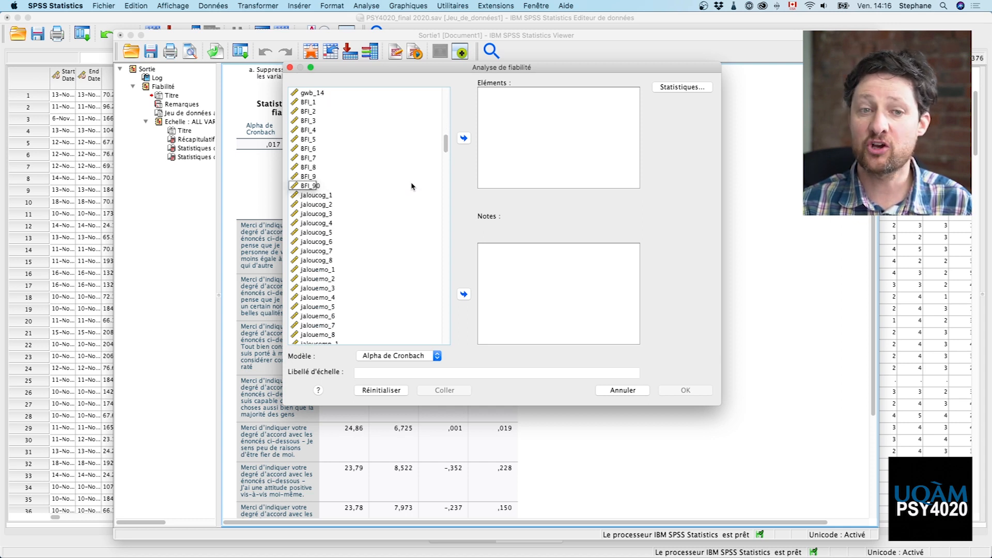
scroll(412, 186, "down", 3)
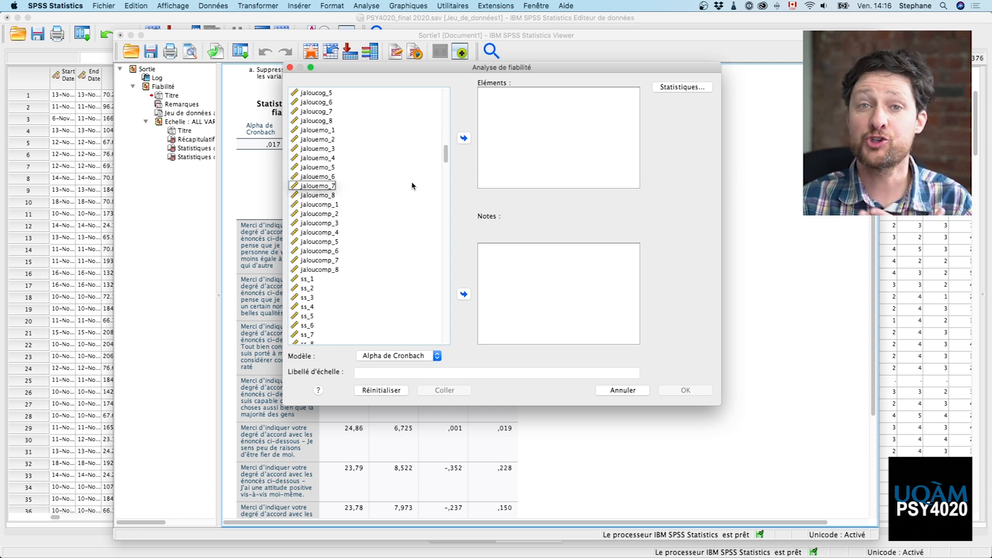
scroll(412, 186, "down", 15)
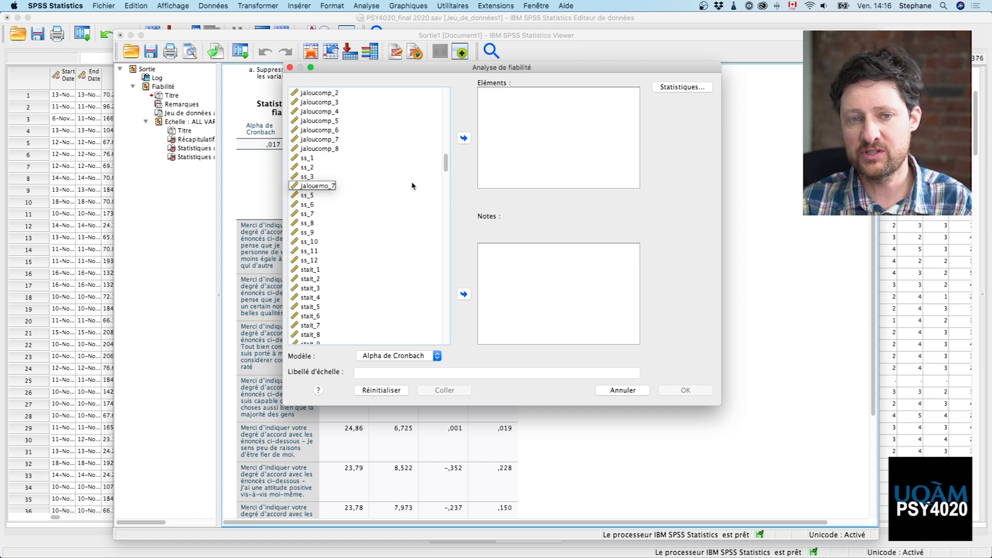
scroll(413, 186, "down", 18)
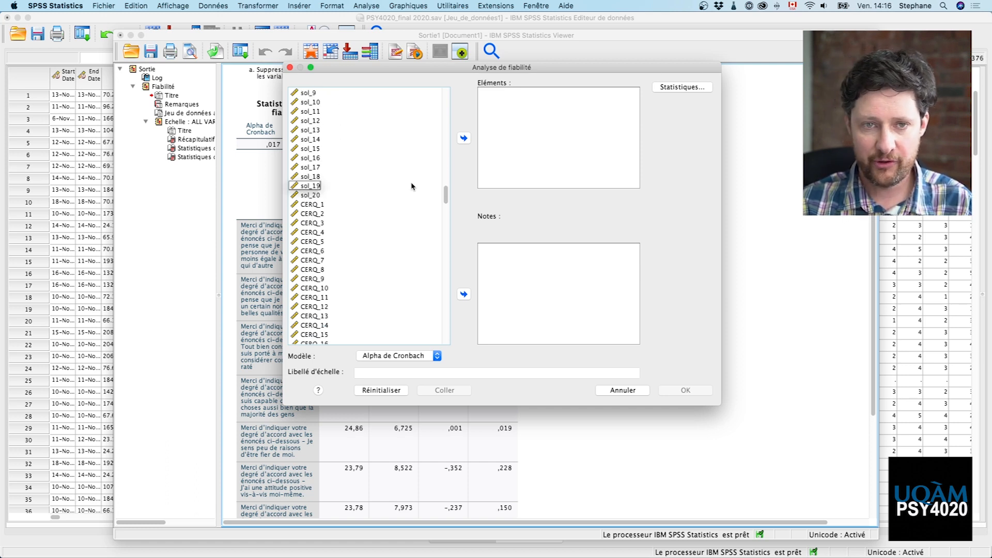
scroll(413, 185, "down", 10)
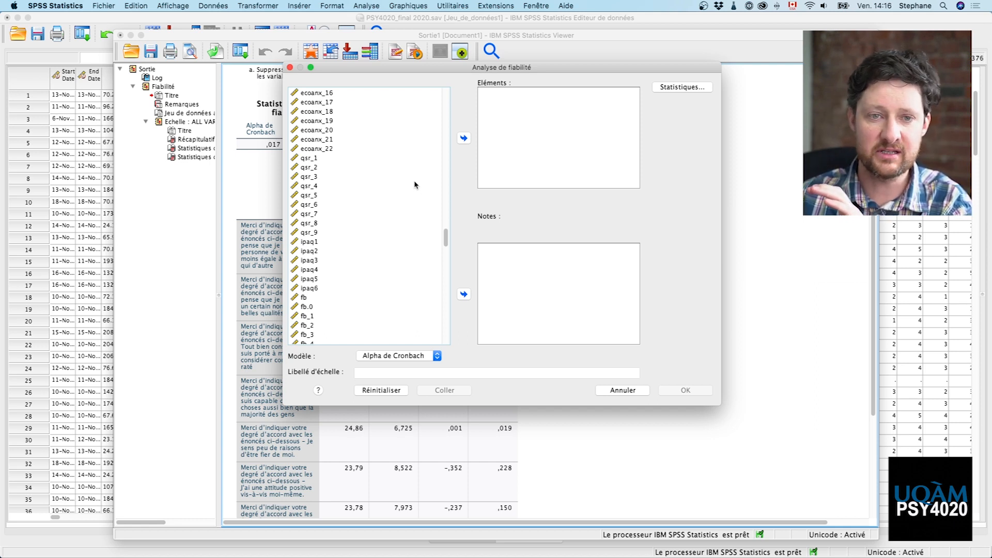
scroll(422, 186, "down", 5)
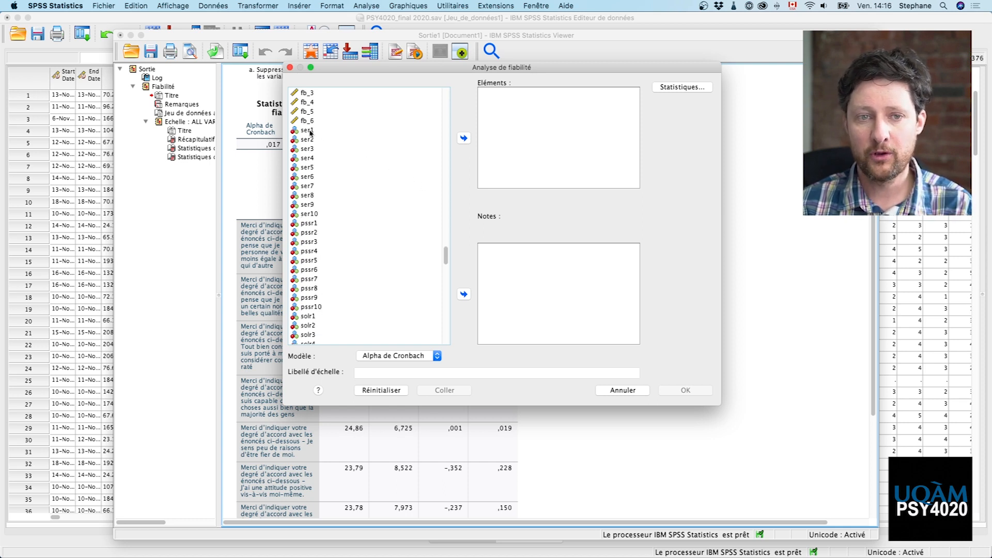
left_click(309, 131)
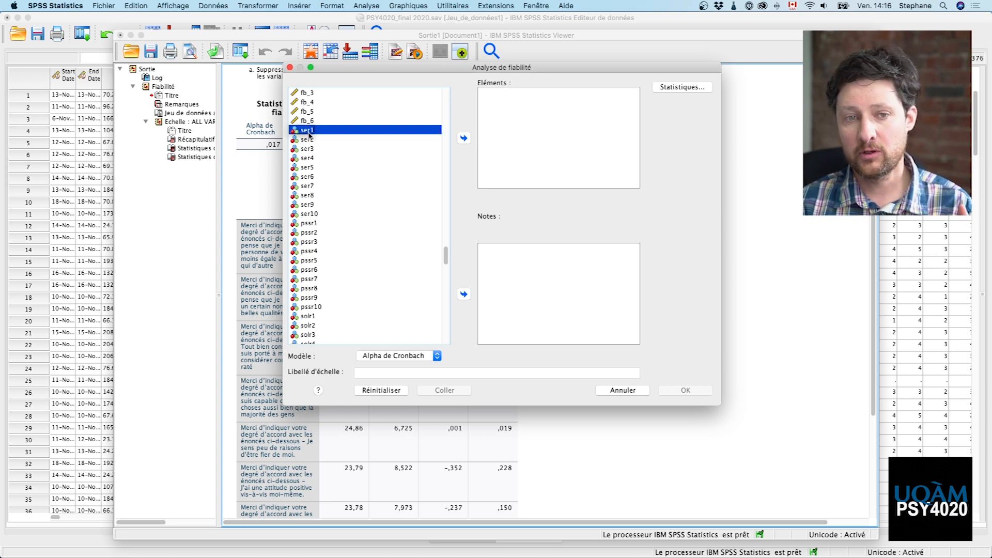
left_click(313, 215, "shift")
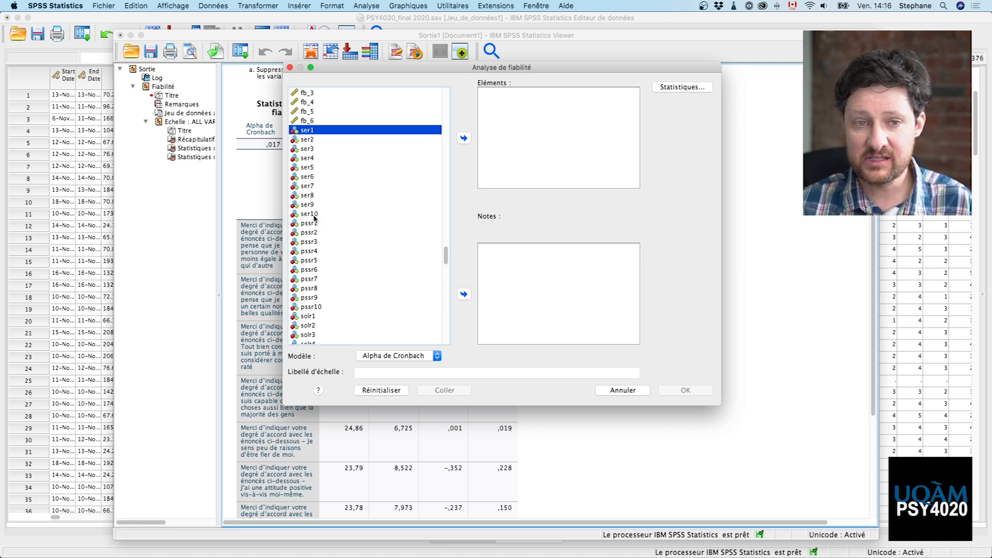
left_click(314, 215, "shift")
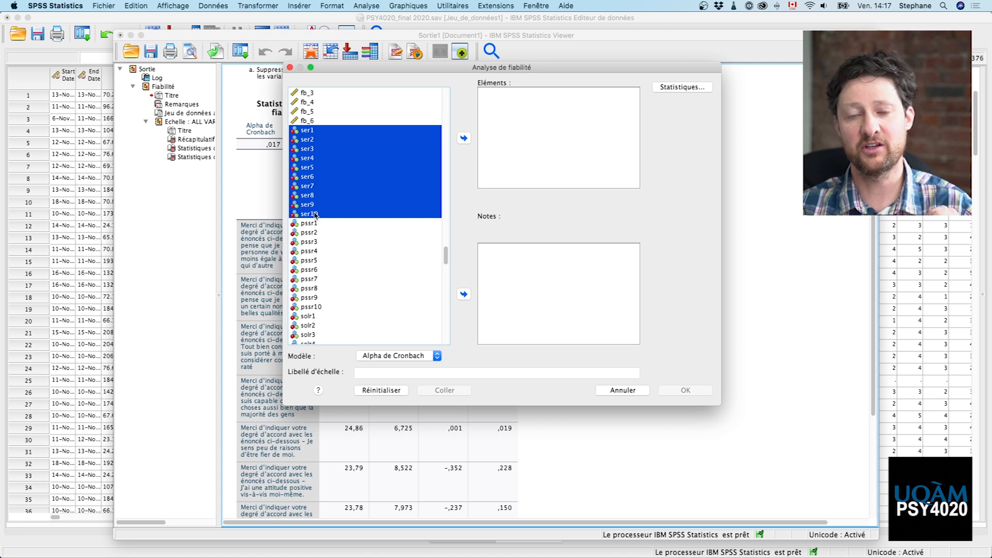
left_click(464, 138)
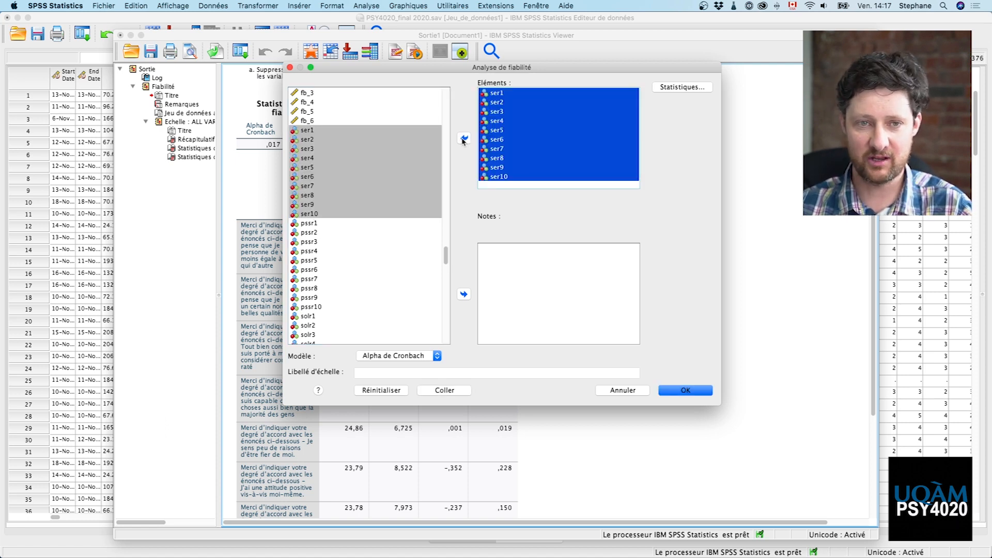
Step: Keep the scale-if-item-deleted descriptives and run the Cronbach's alpha reliability analysis on ser1 through ser10
left_click(681, 88)
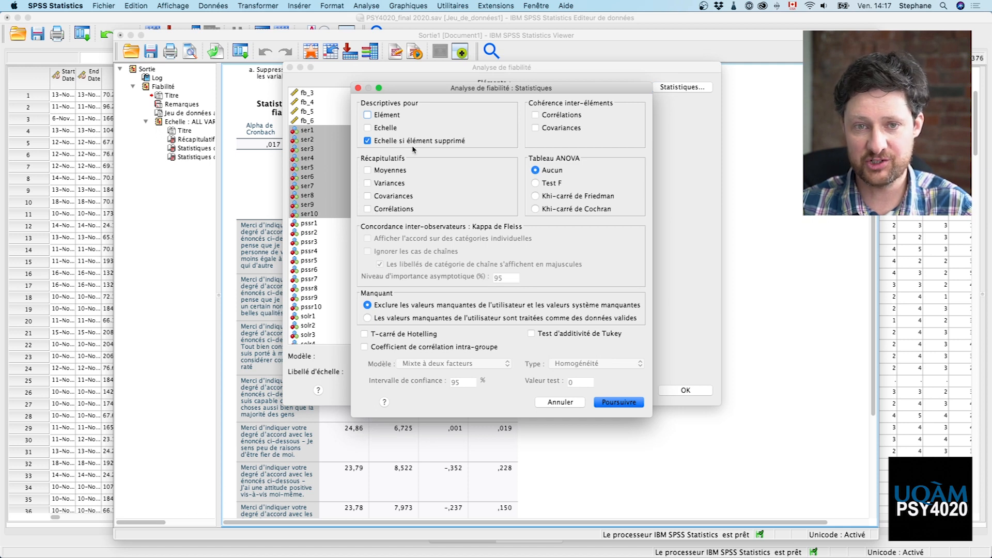
left_click(634, 404)
left_click(684, 393)
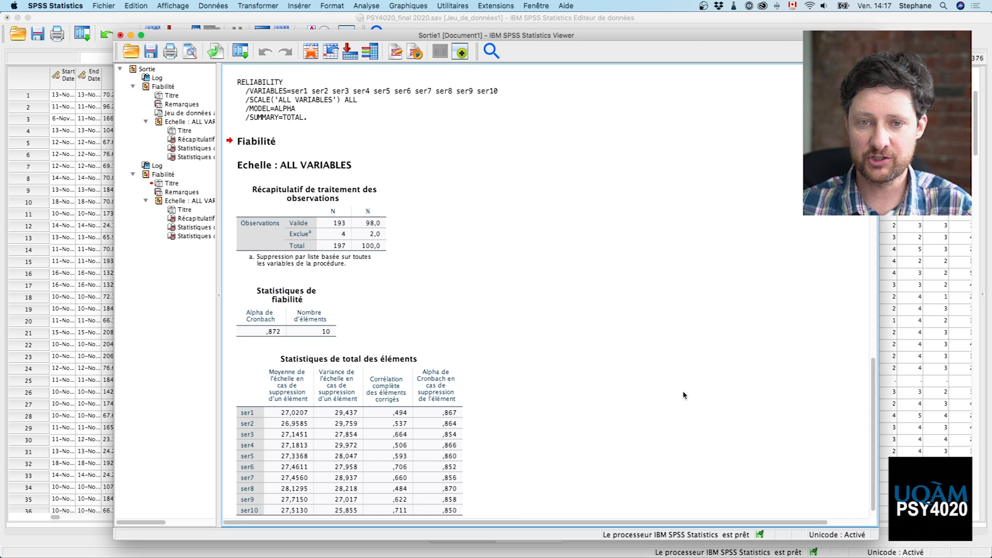
Step: Examine the Cronbach's alpha and the item-total statistics for ser1 through ser10 in the output
scroll(684, 396, "down", 1)
left_click(315, 283)
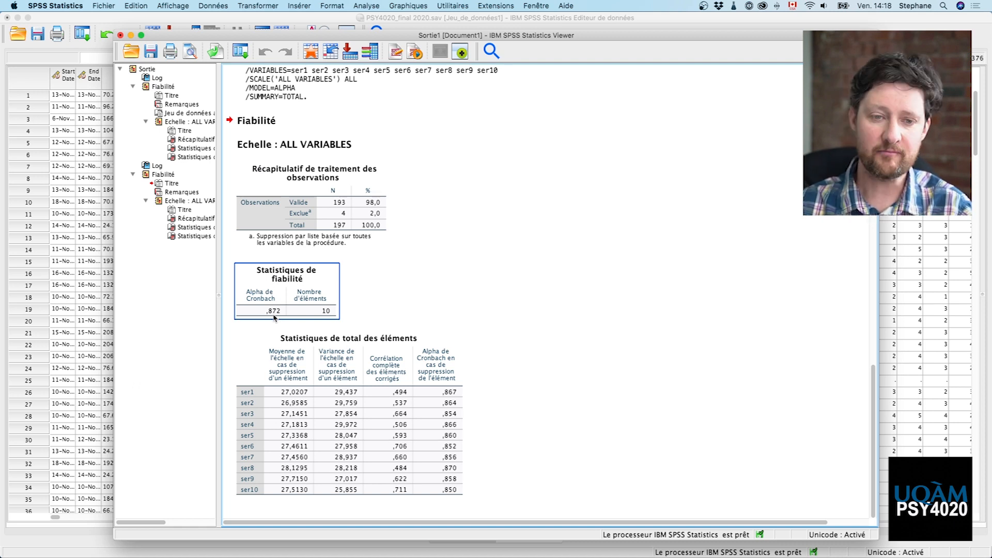
left_click(393, 310)
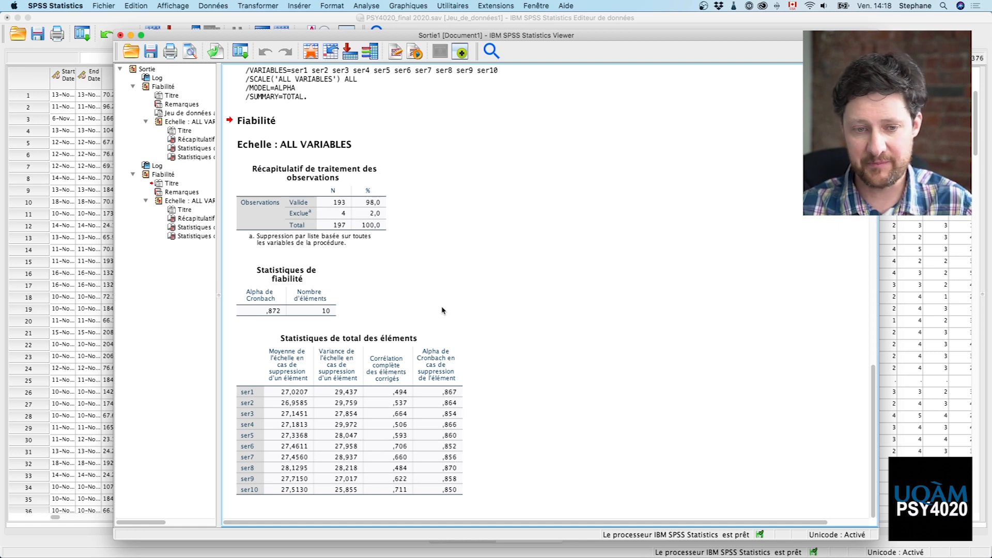
left_click(284, 429)
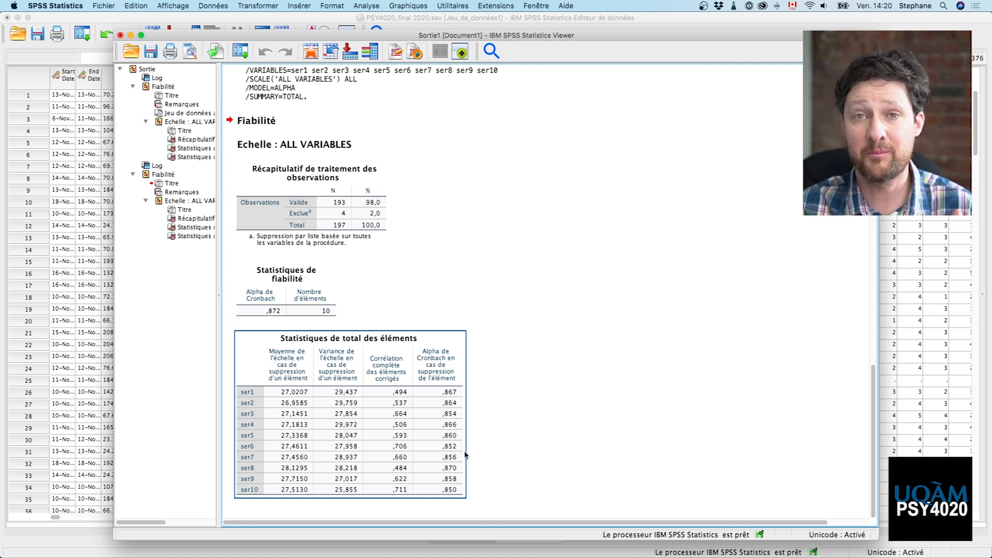
left_click(246, 315)
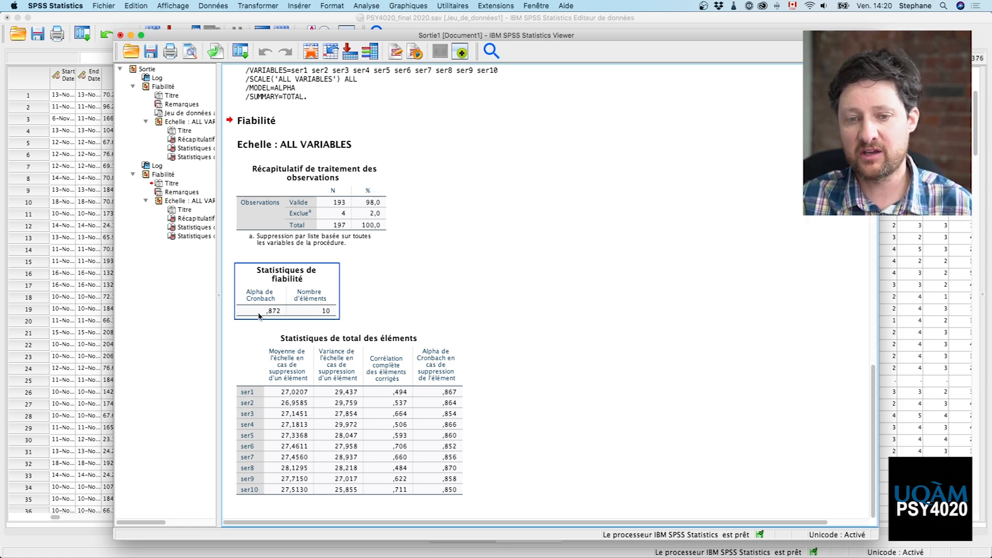
left_click(381, 343)
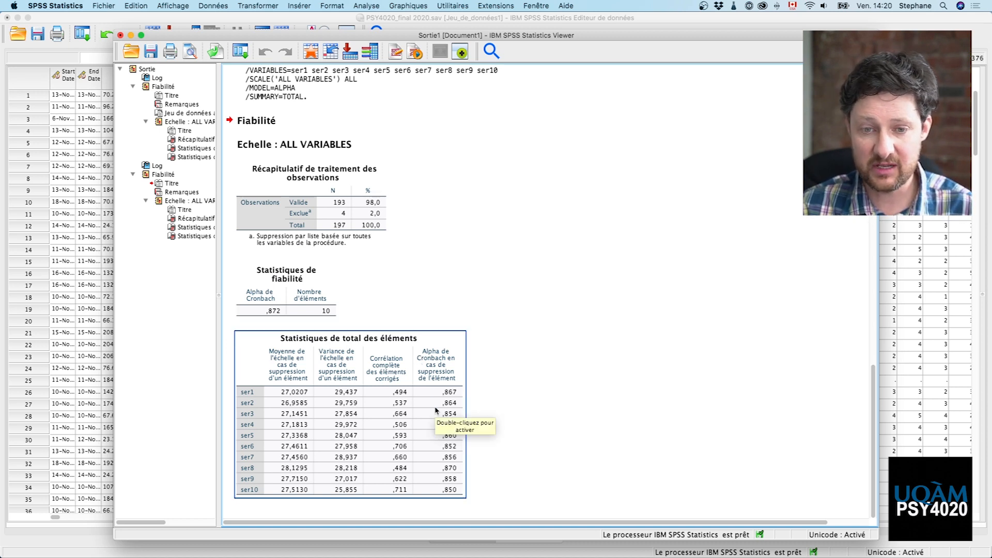
left_click(309, 308)
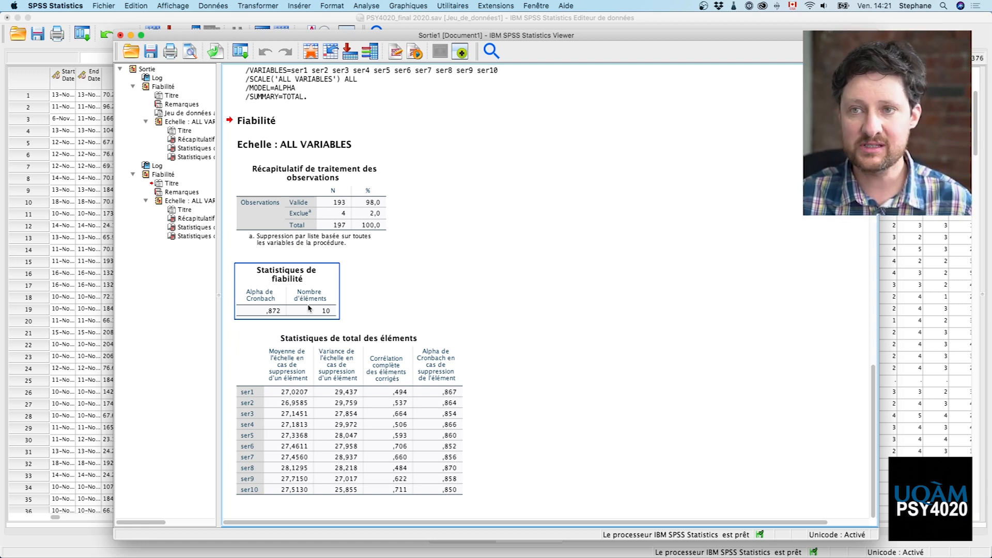
left_click(472, 373)
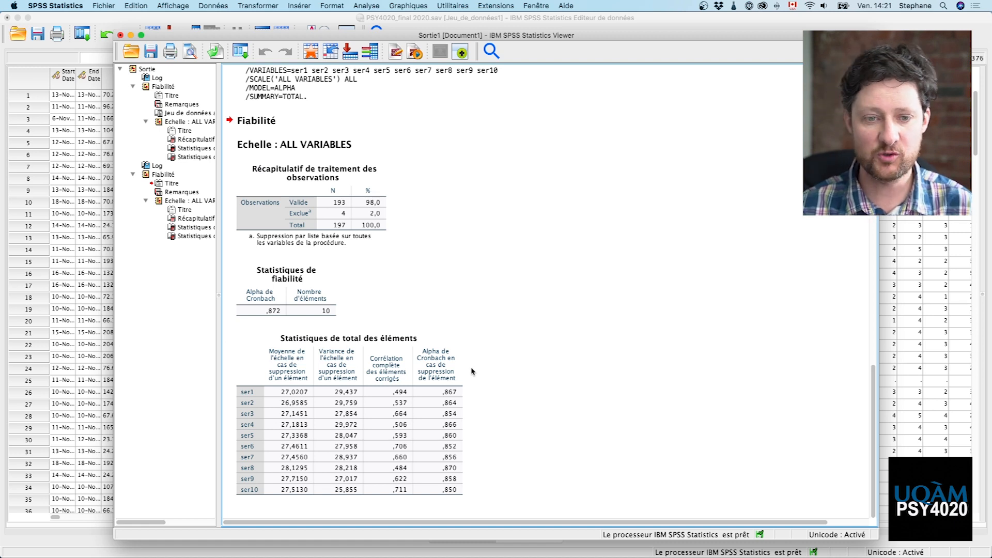
Step: Open the bivariate correlation analysis and list its variables by name instead of by label
left_click(356, 6)
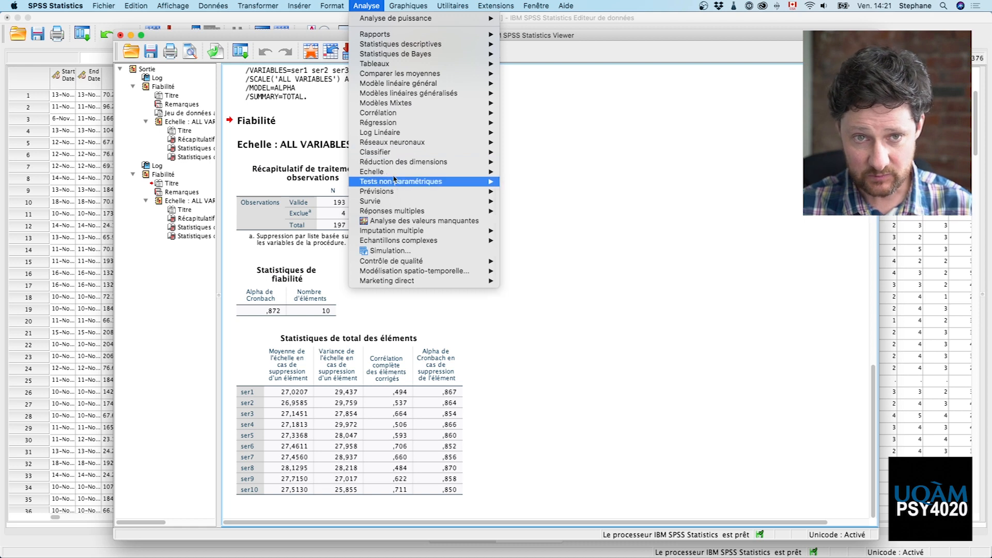
left_click(369, 6)
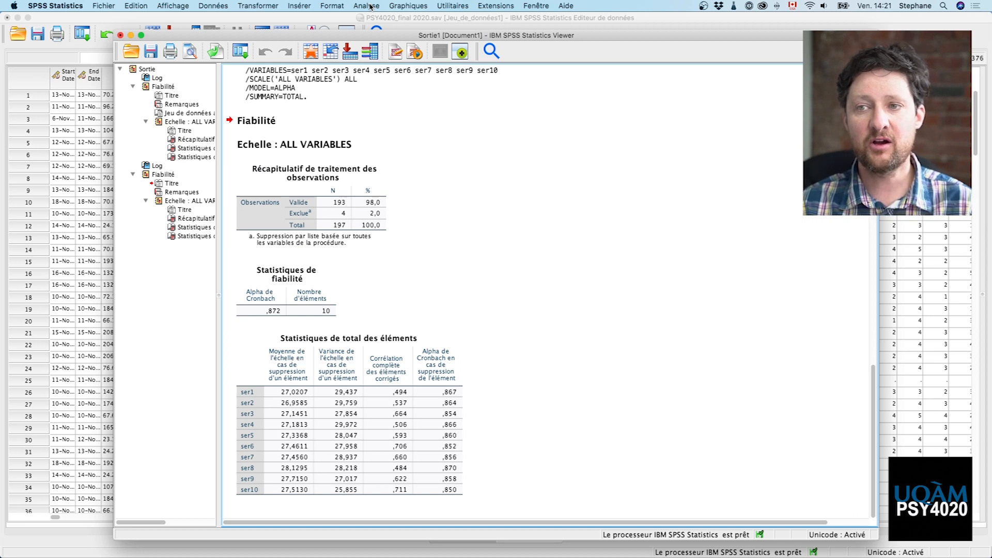
left_click(370, 6)
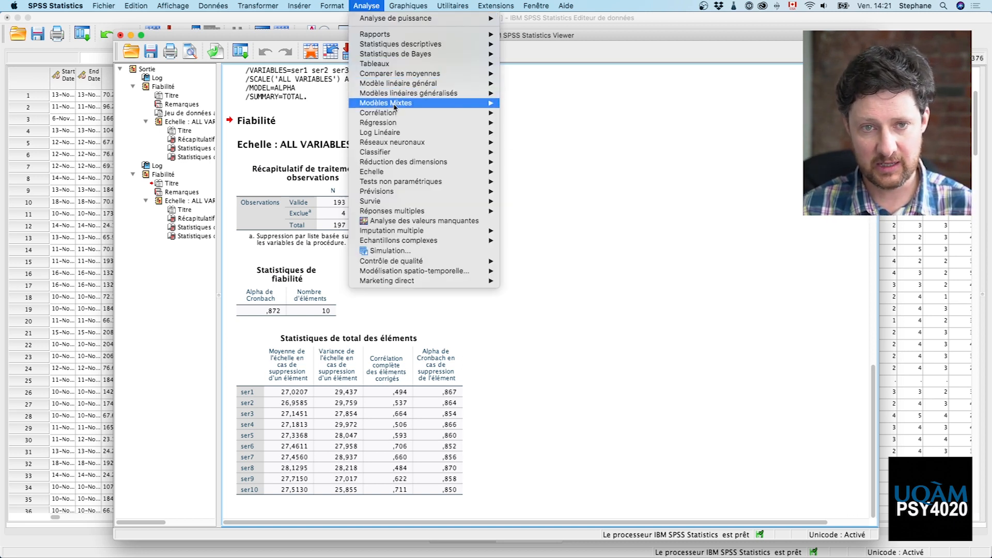
mouse_move(393, 113)
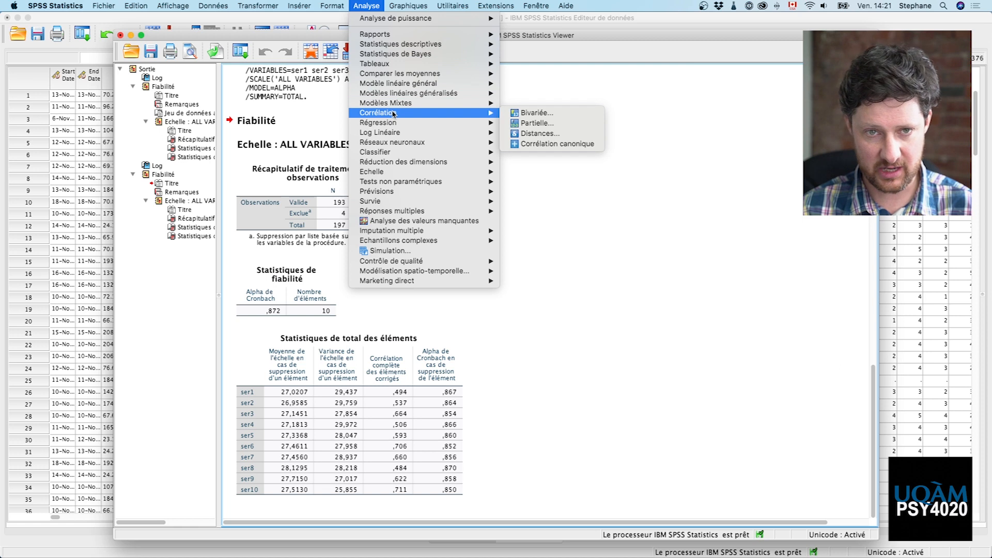
left_click(525, 117)
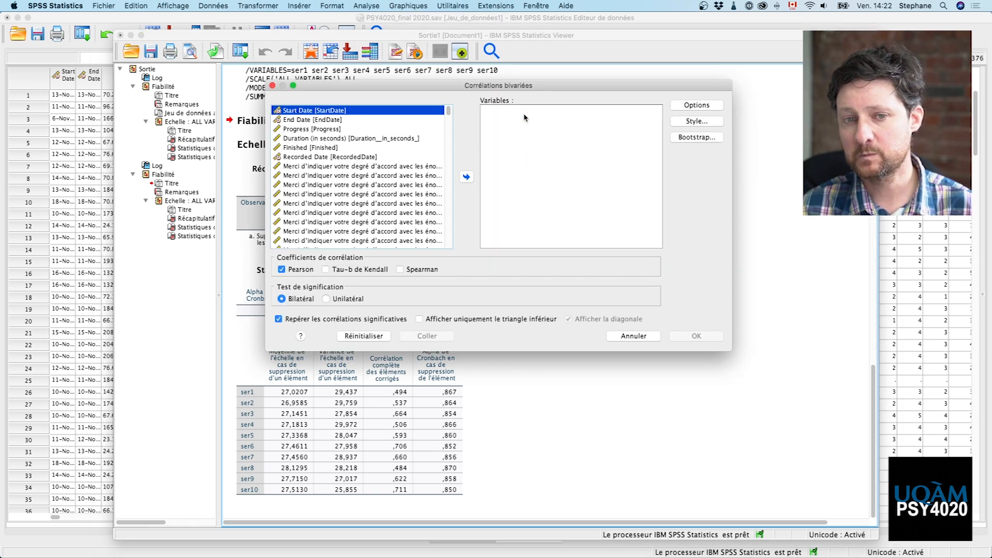
right_click(326, 120)
left_click(327, 122)
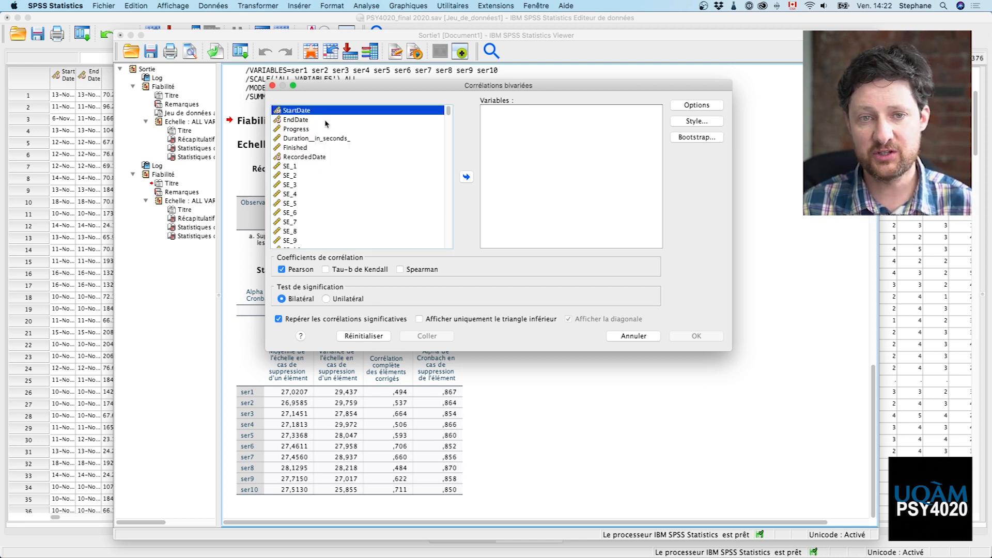
Step: Enlarge the bivariate correlation dialog and add setotal to the variables to correlate
left_click_drag(326, 88, 323, 68)
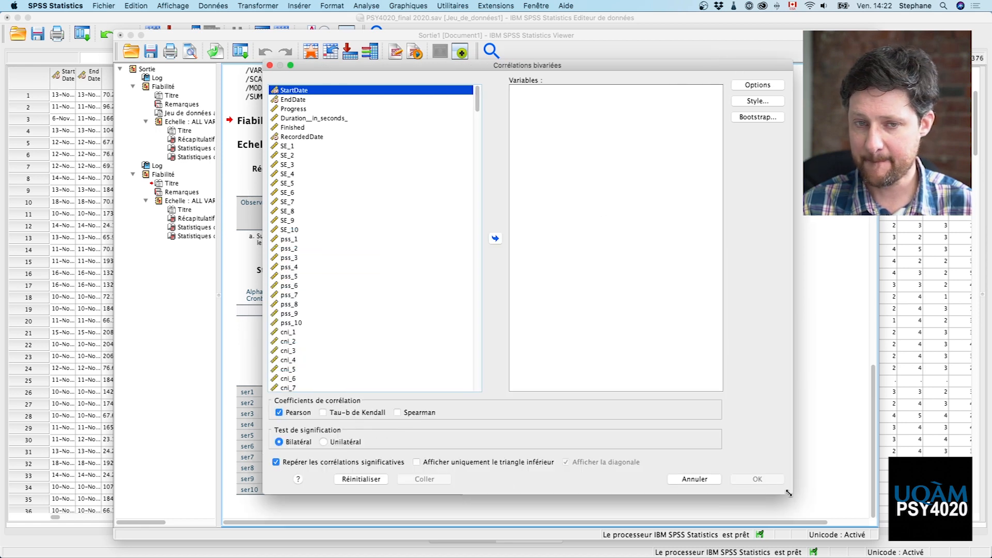
left_click_drag(728, 330, 789, 491)
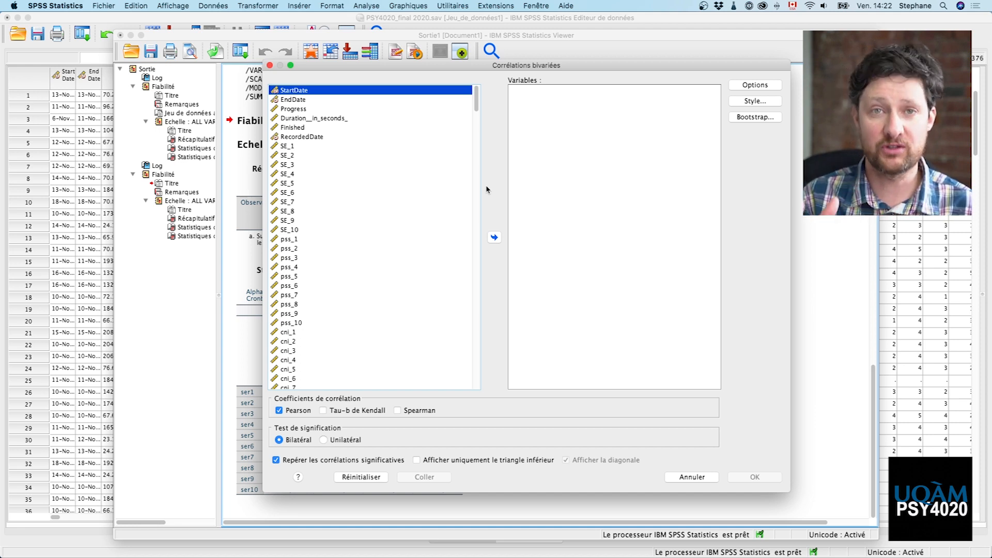
left_click(434, 177)
scroll(438, 180, "down", 15)
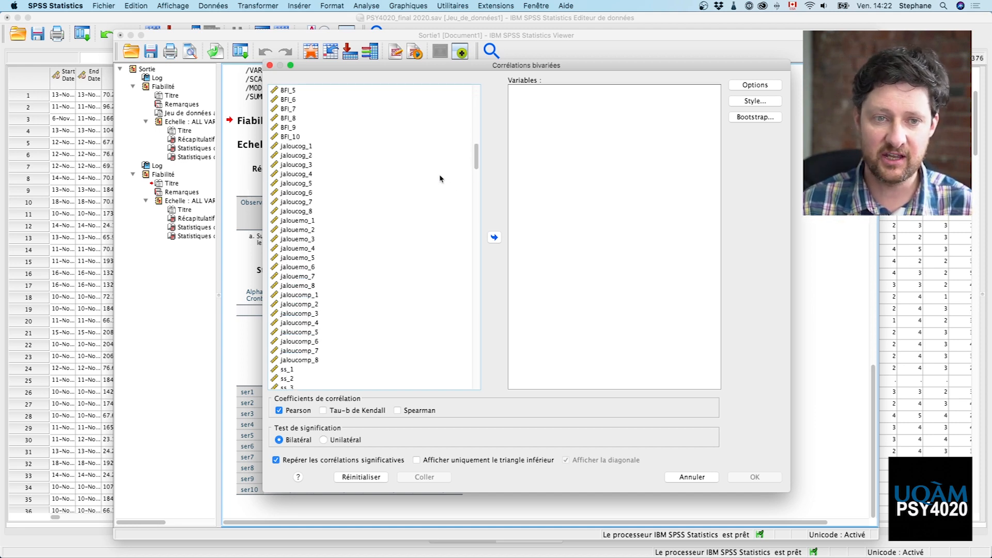
scroll(441, 179, "down", 20)
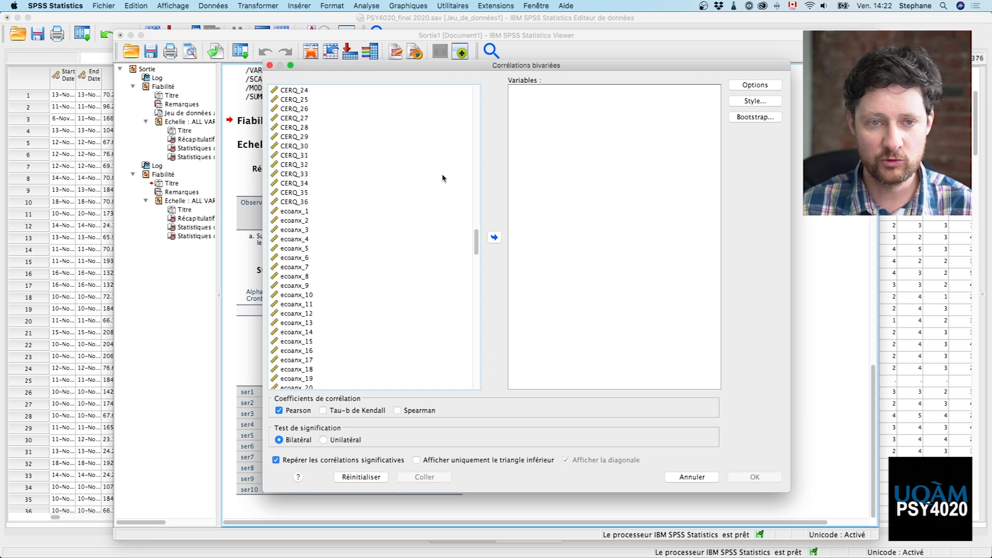
scroll(442, 179, "down", 15)
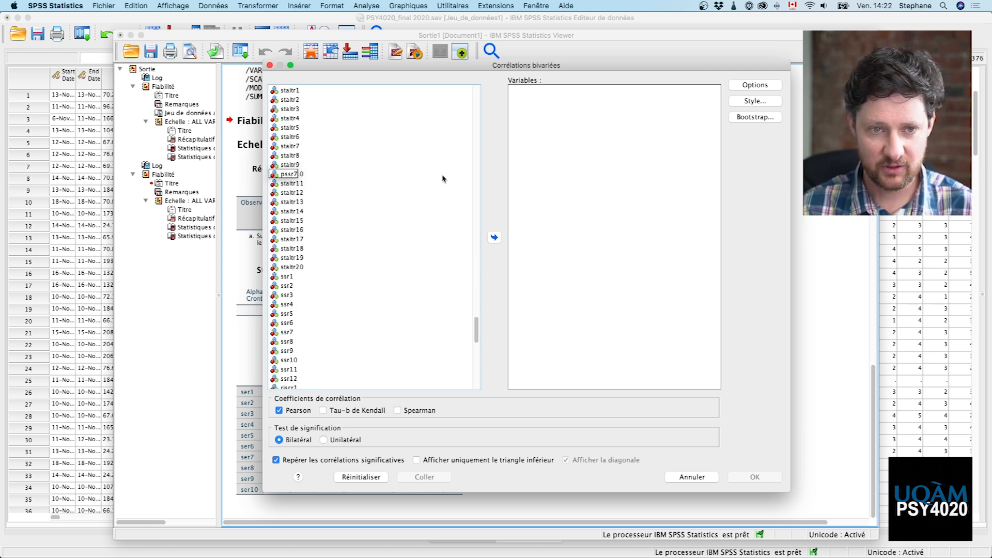
scroll(442, 179, "down", 8)
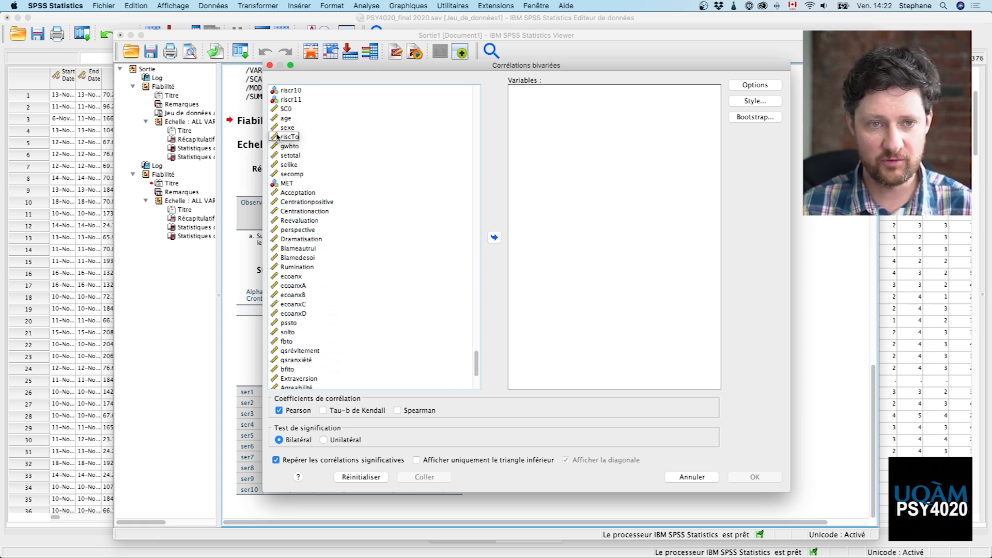
double_click(288, 155)
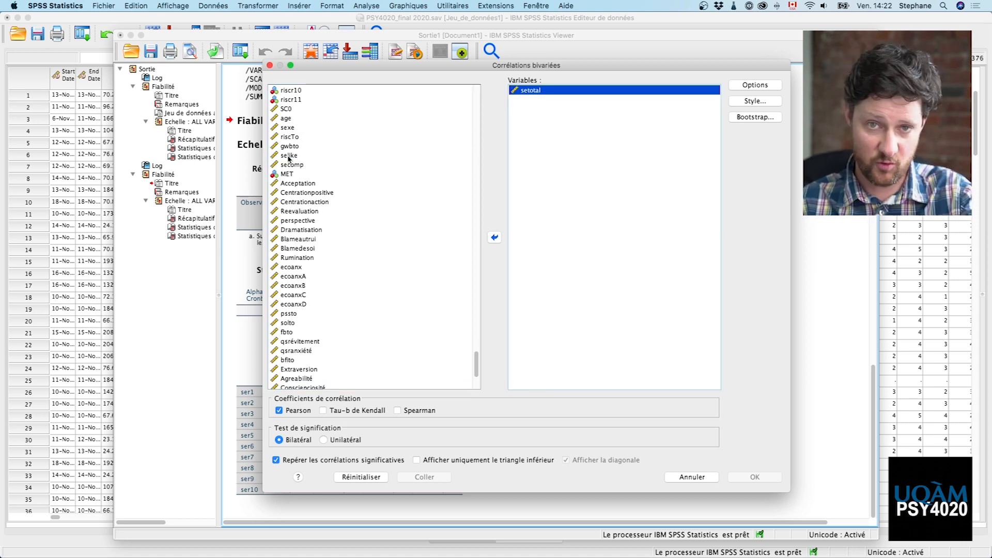
Step: Add gwbto to the correlation variables and run the two-tailed Pearson correlation with setotal
left_click(297, 147)
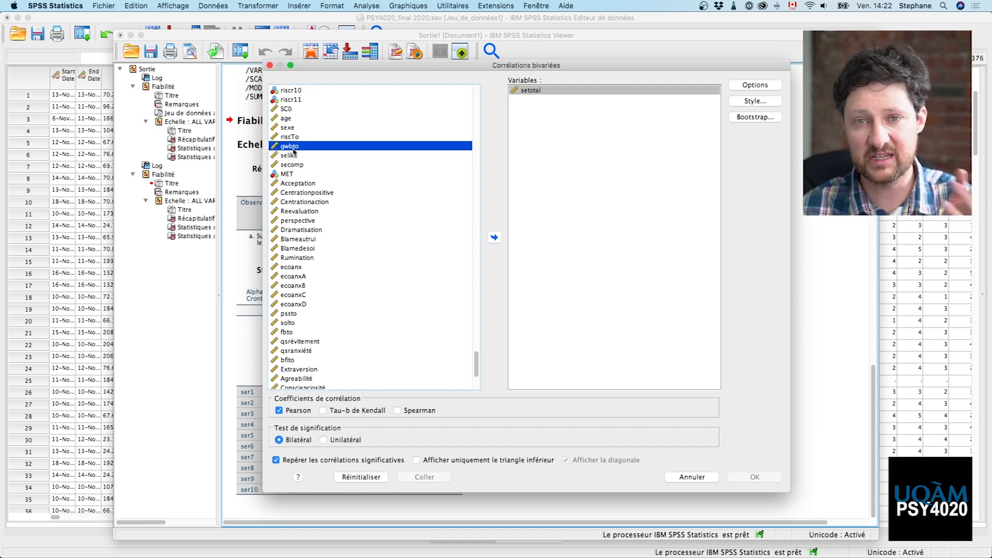
left_click(494, 238)
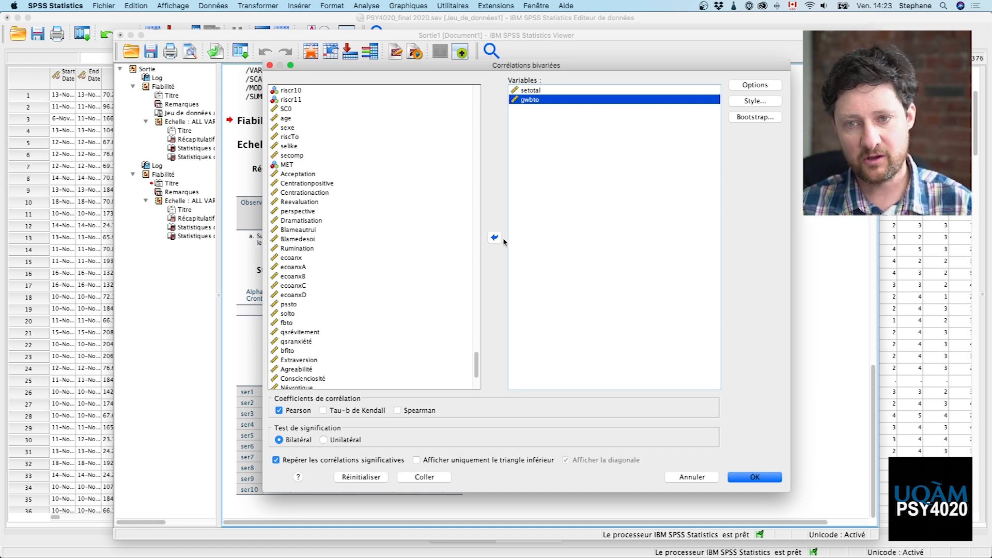
left_click(777, 478)
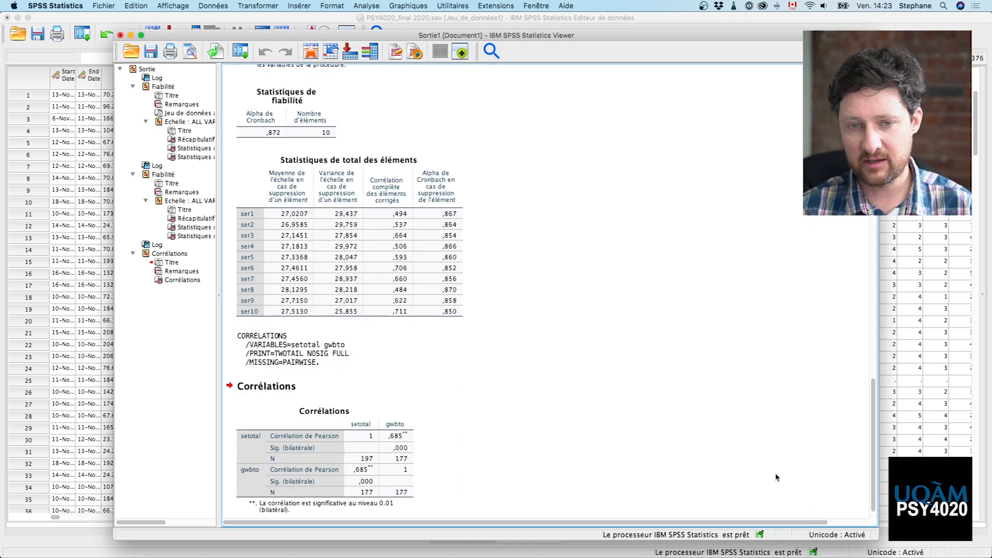
Step: Shorten the output window and examine the correlation table for setotal and gwbto
scroll(739, 451, "down", 1)
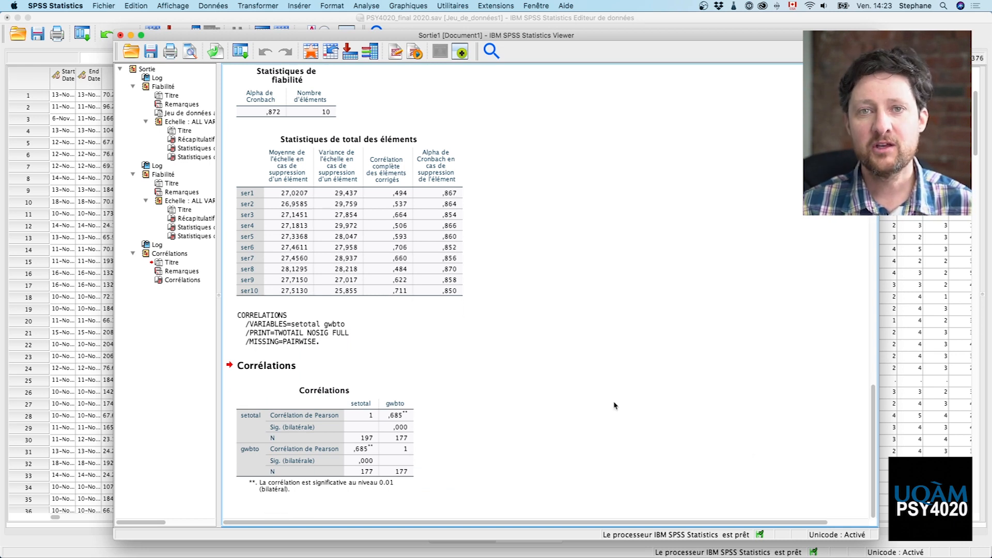
left_click_drag(878, 540, 867, 356)
scroll(517, 93, "down", 5)
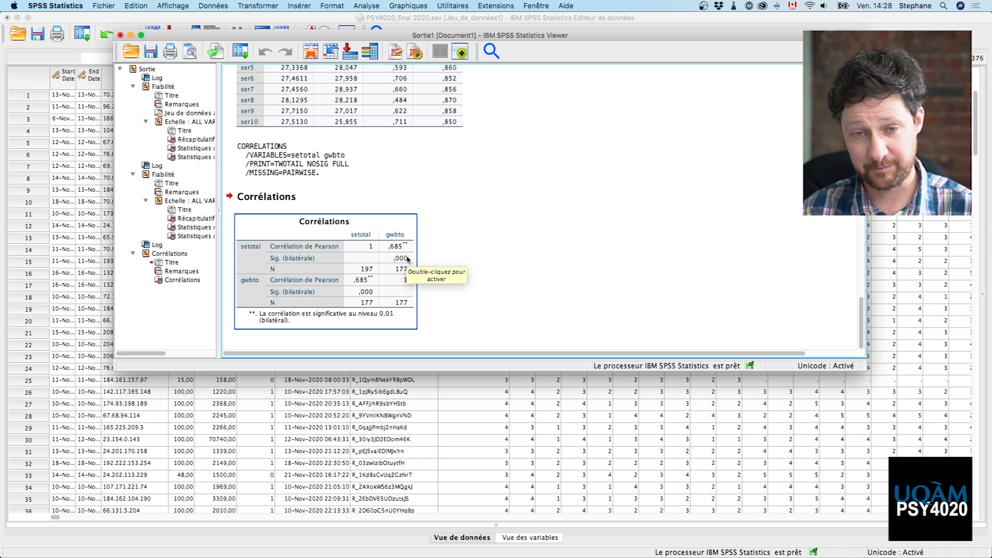
Step: Reopen the bivariate correlation analysis that holds setotal and gwbto
left_click(366, 5)
mouse_move(373, 113)
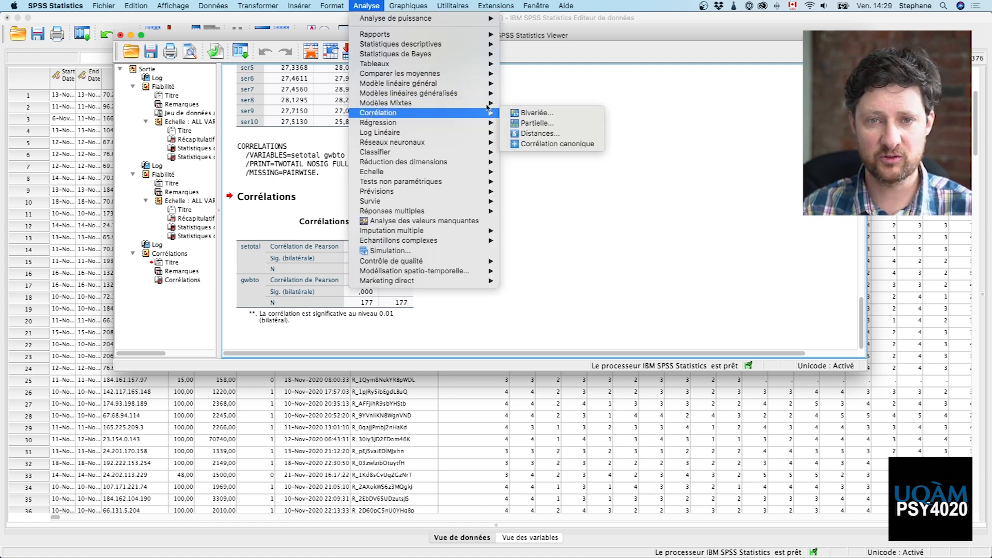
left_click(526, 114)
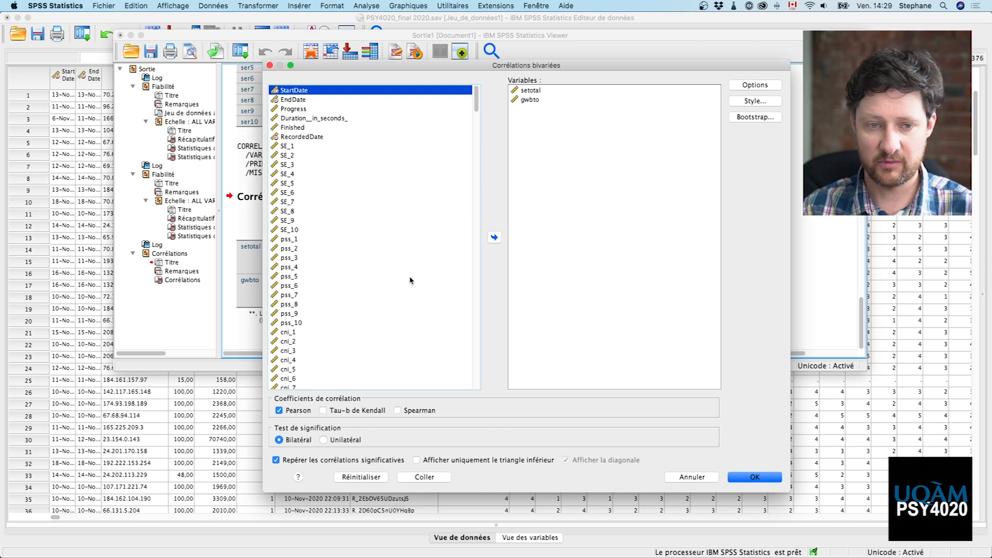
scroll(395, 283, "down", 4)
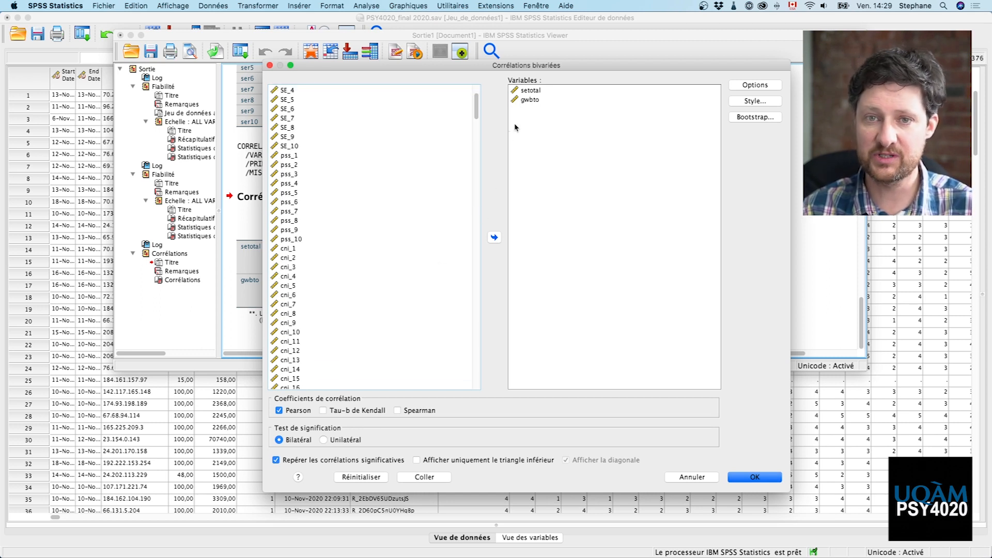
left_click(534, 101)
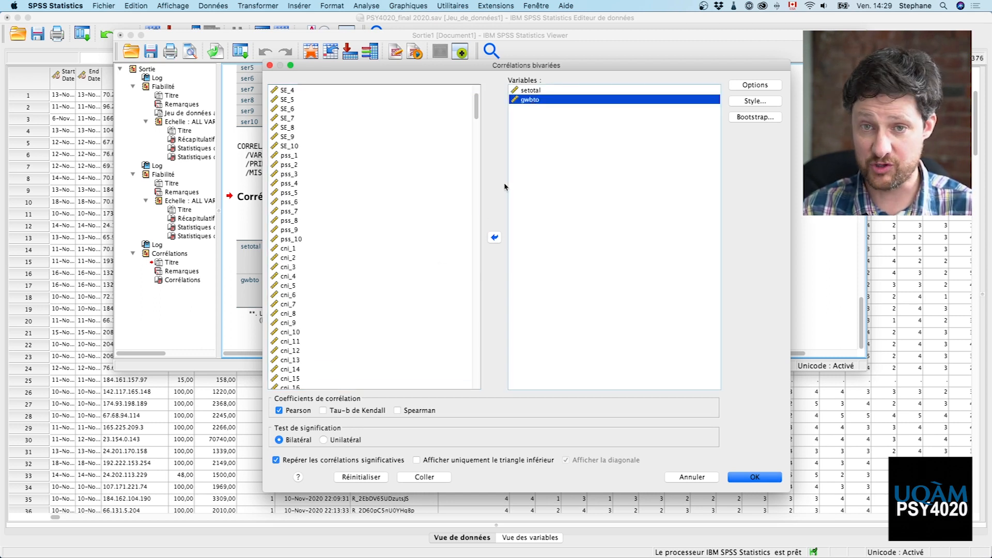
left_click(494, 237)
scroll(434, 251, "down", 4)
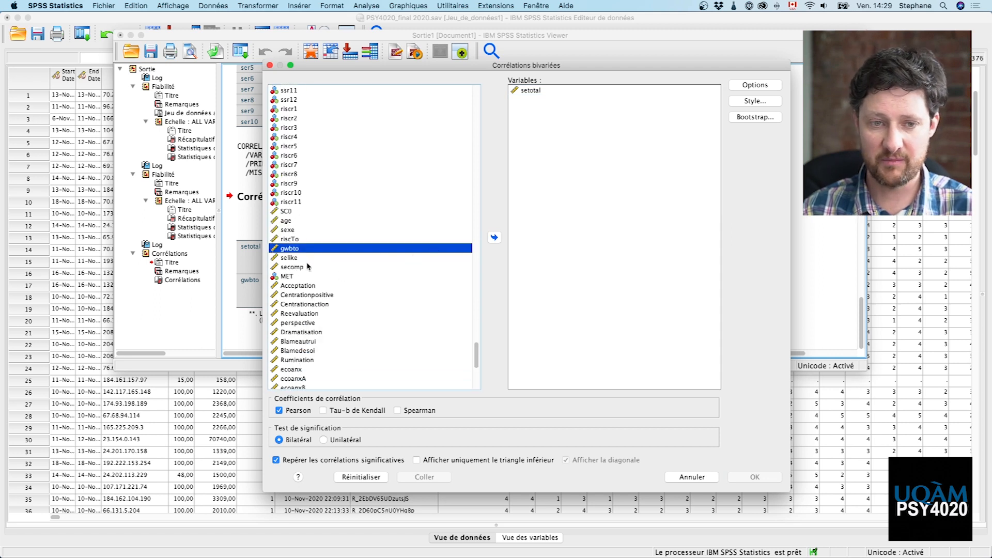
left_click(495, 237)
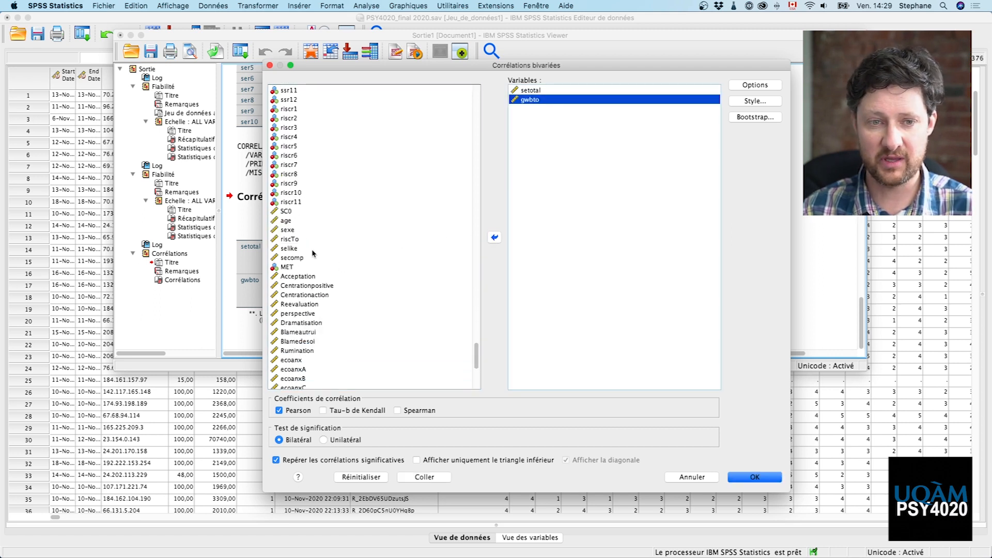
Step: Add solto and pssto to the correlation variables and run the two-tailed Pearson correlation with setotal and gwbto
scroll(297, 259, "down", 3)
scroll(310, 279, "down", 3)
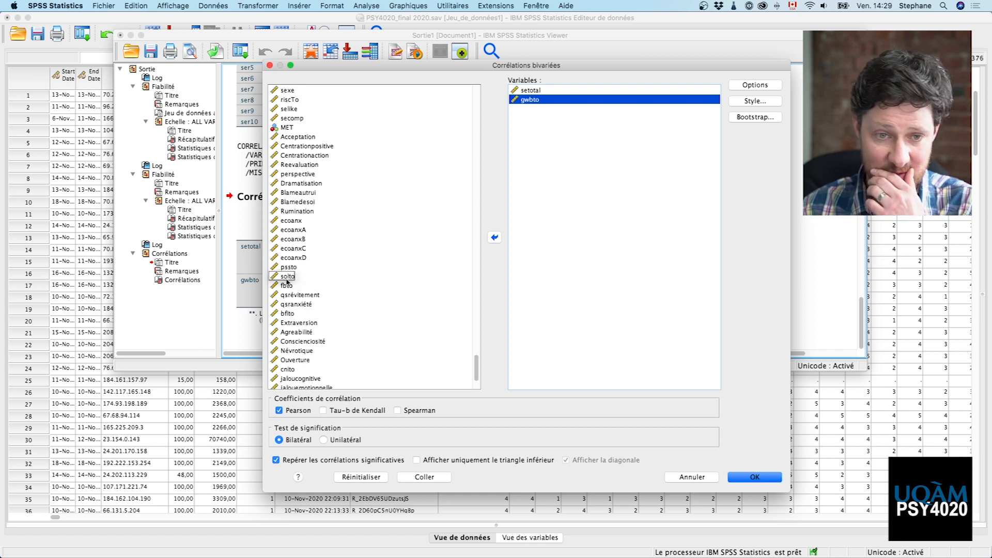
left_click(287, 277)
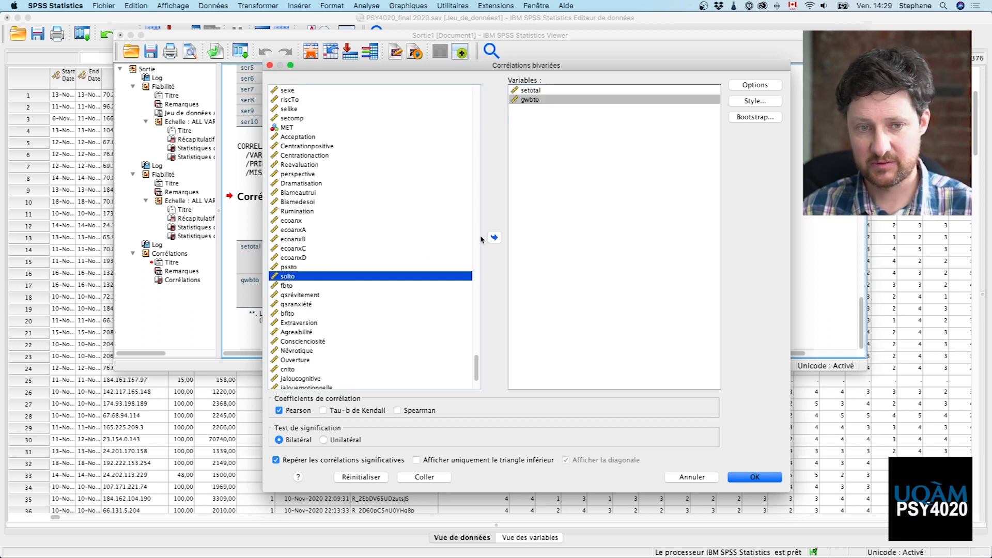
left_click(495, 238)
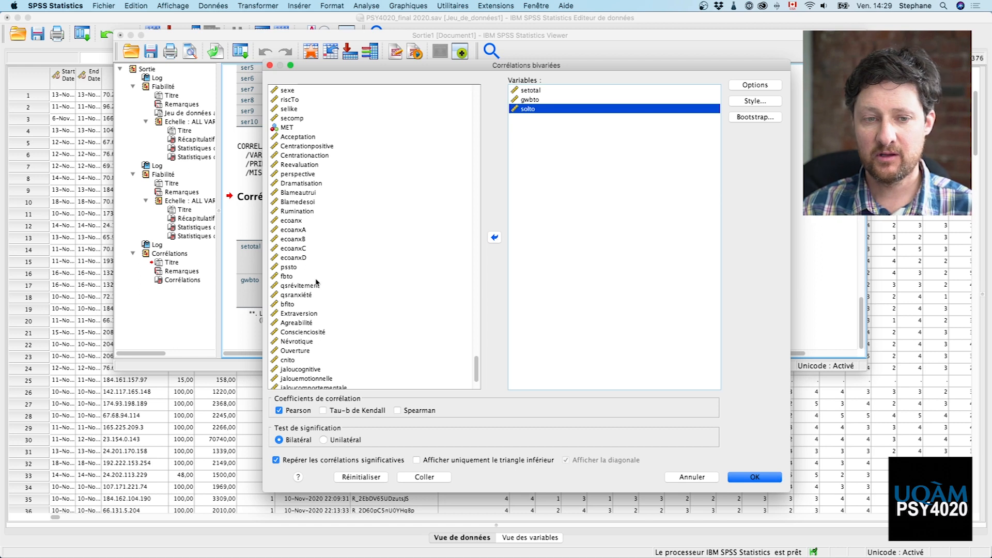
left_click(293, 268)
left_click(495, 237)
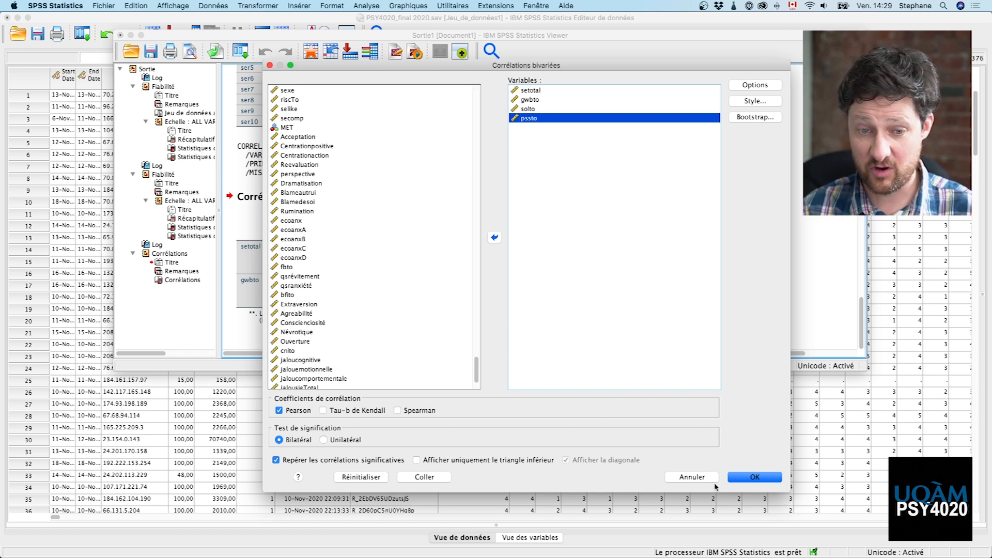
left_click(742, 479)
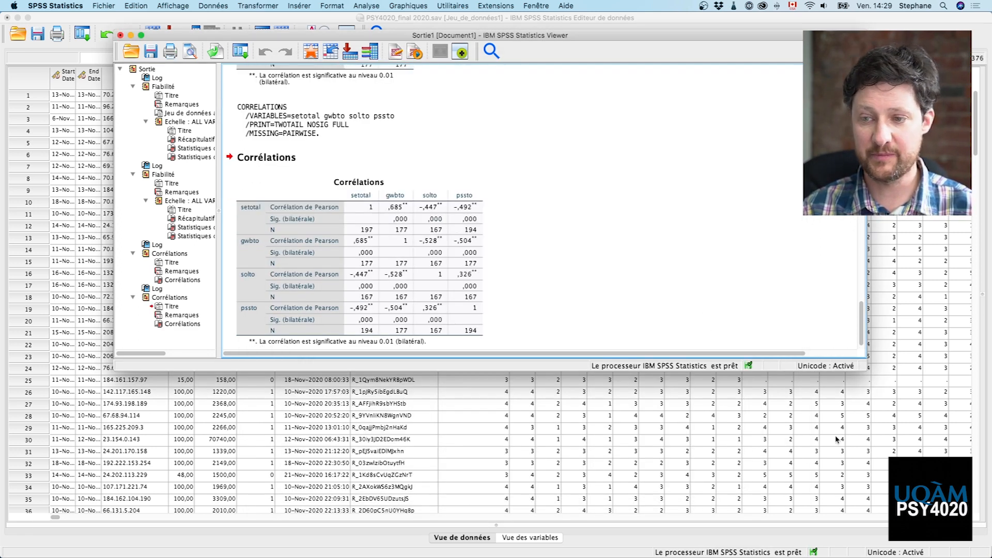
Step: Enlarge the output window and examine the correlation table for setotal, gwbto, solto and pssto, especially the setotal row
left_click_drag(867, 370, 895, 423)
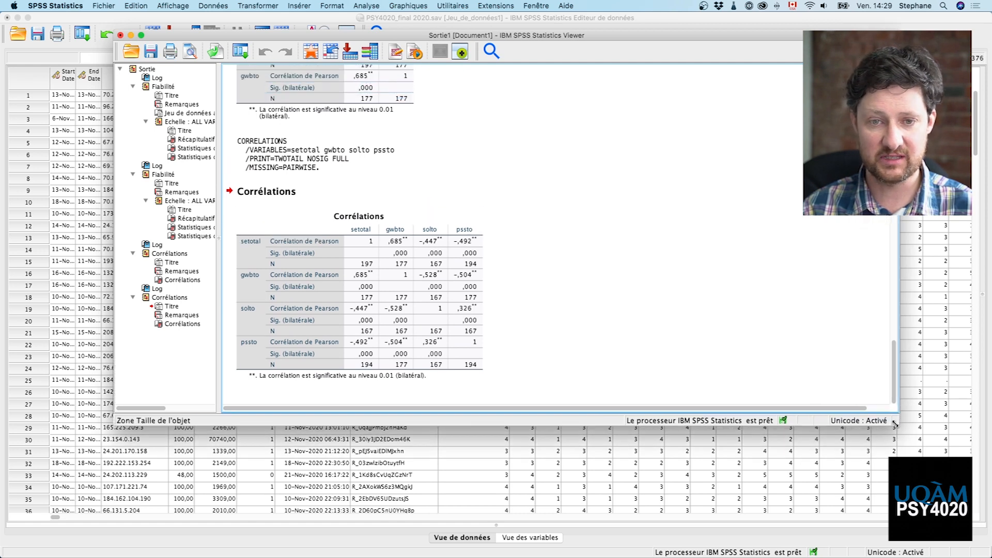
left_click(352, 262)
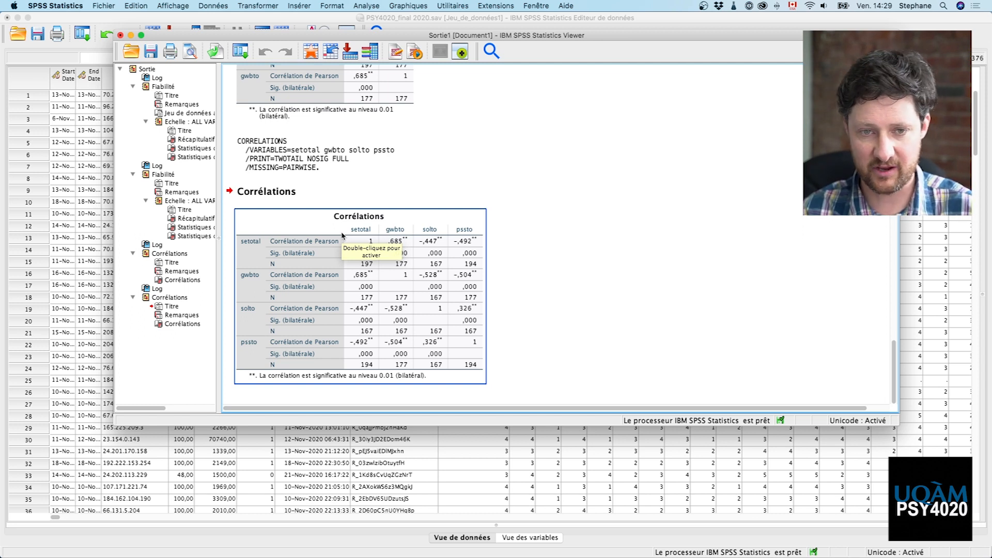
left_click(234, 243)
left_click(237, 243)
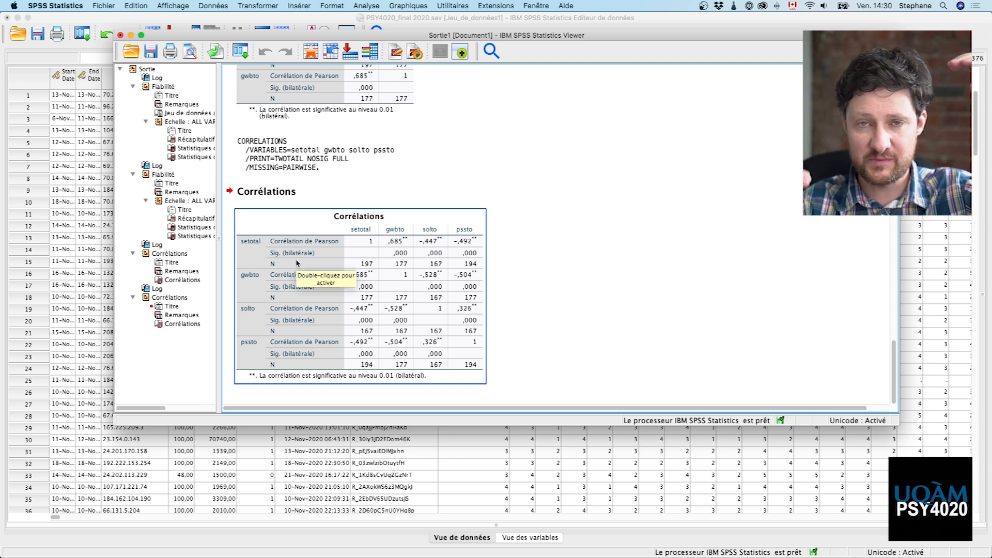
scroll(297, 263, "right", 2)
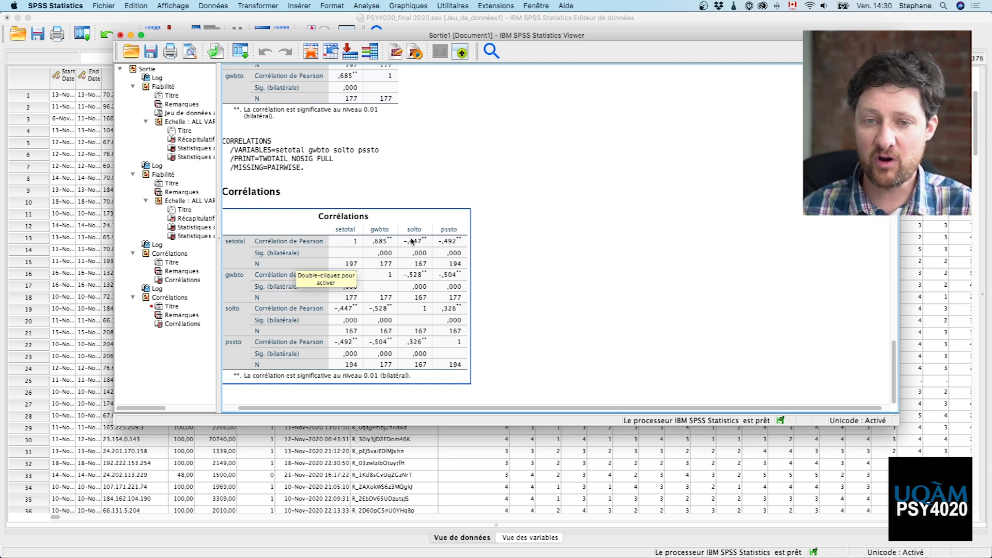
left_click(428, 258)
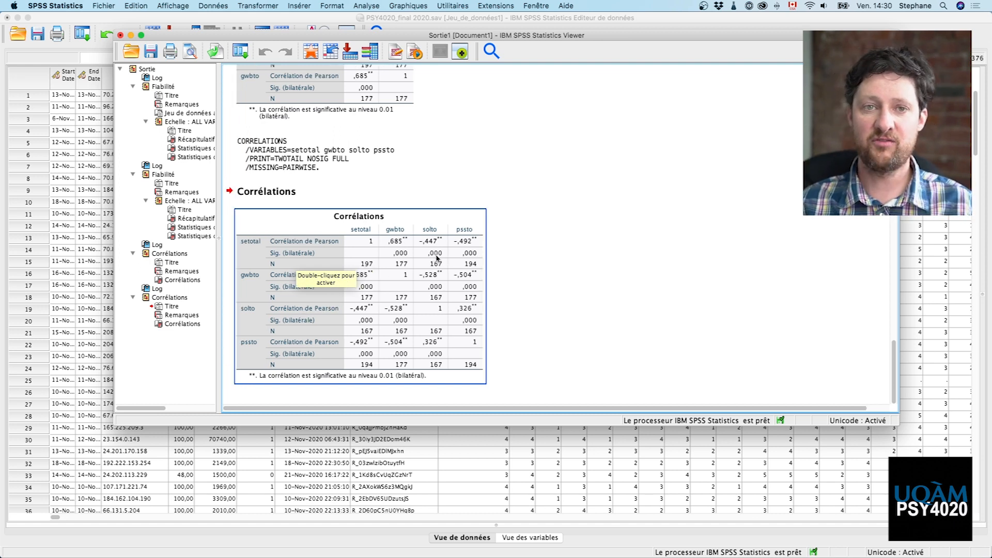
left_click(366, 6)
mouse_move(471, 172)
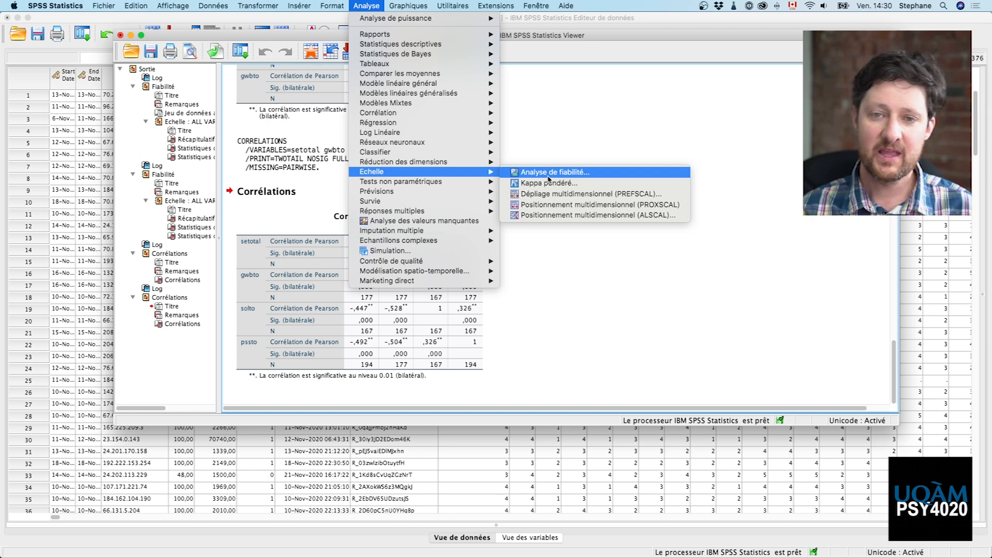
mouse_move(417, 115)
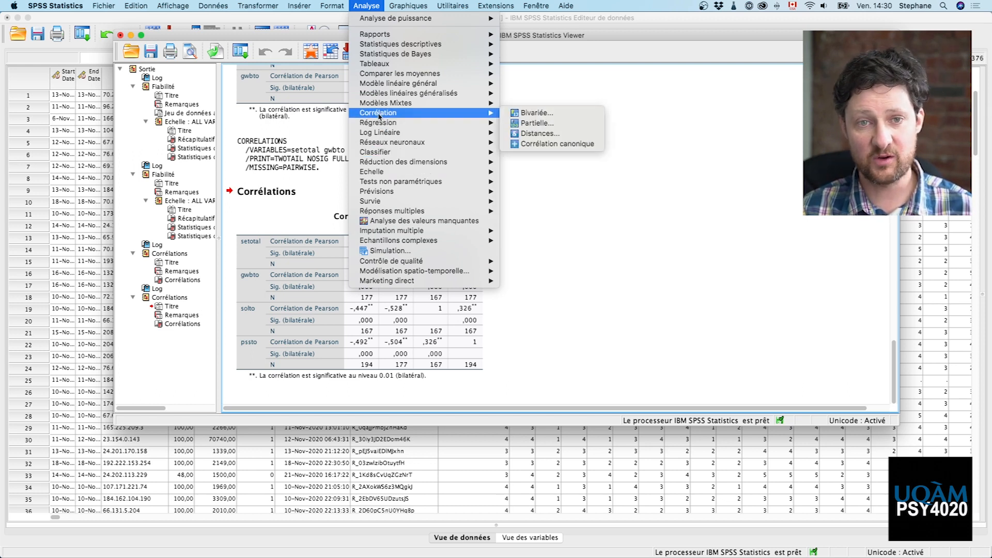
left_click(545, 190)
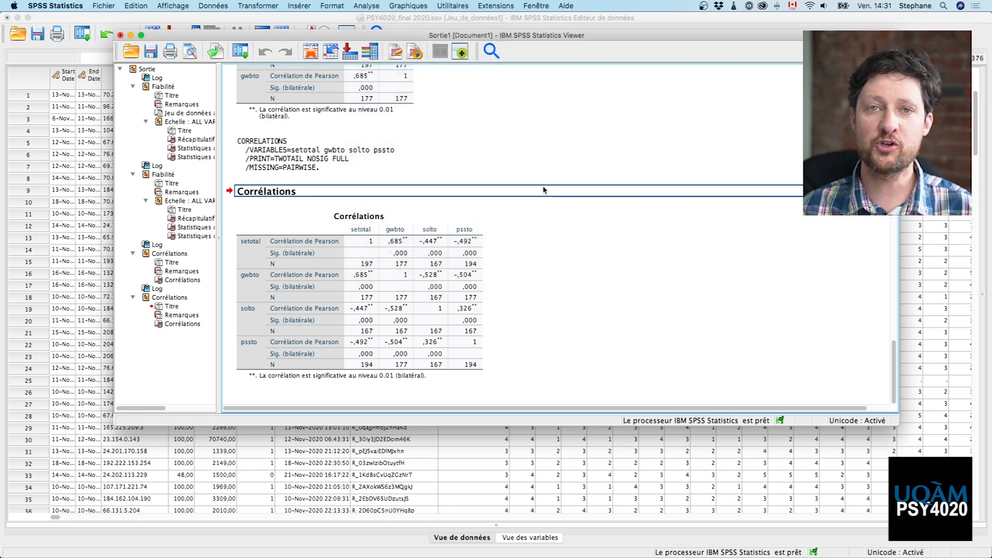